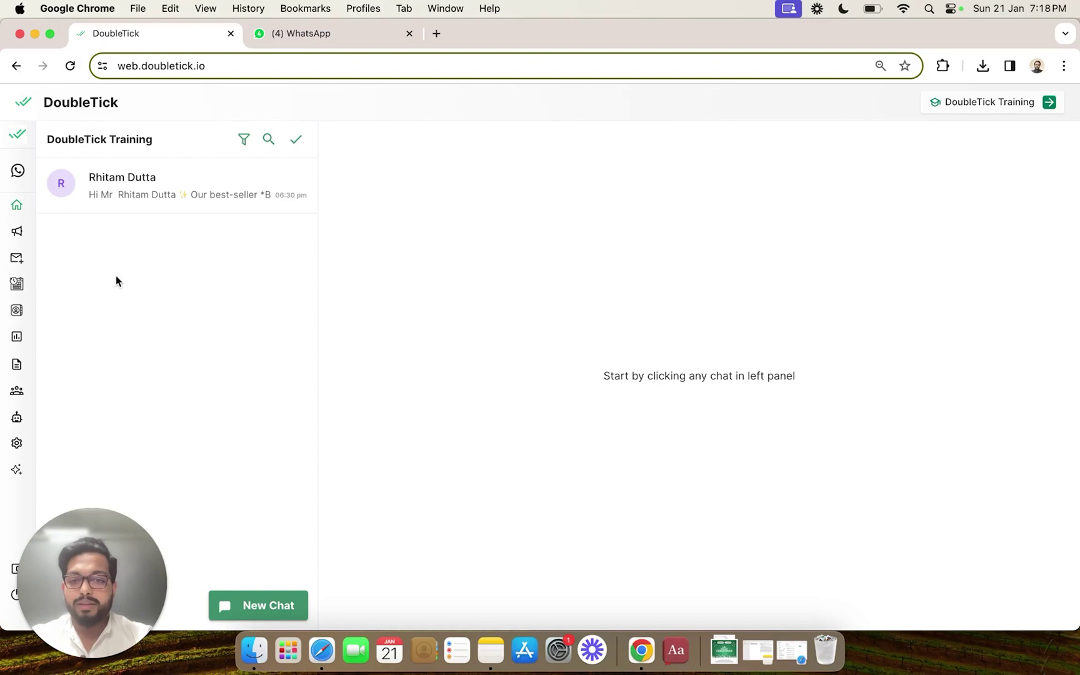
Step: Bring out DoubleTick's left navigation sidebar to reach the Templates entry
mouse_move(22, 285)
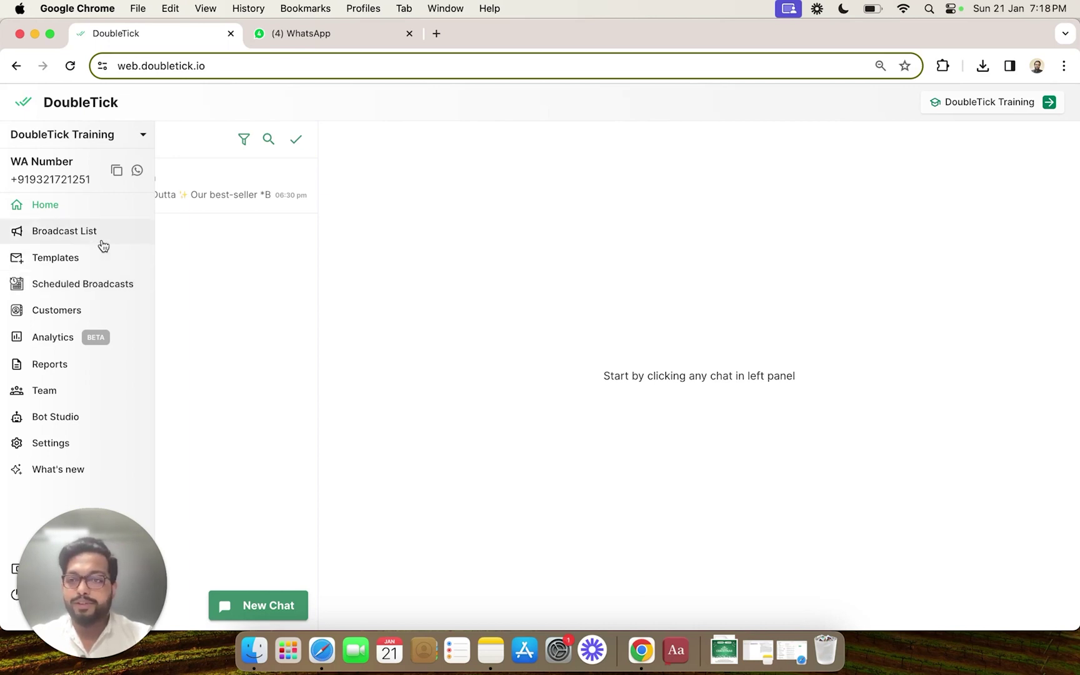
Step: Duplicate the Merry Christmas template from the Templates page into a new template1_v3 draft
left_click(106, 260)
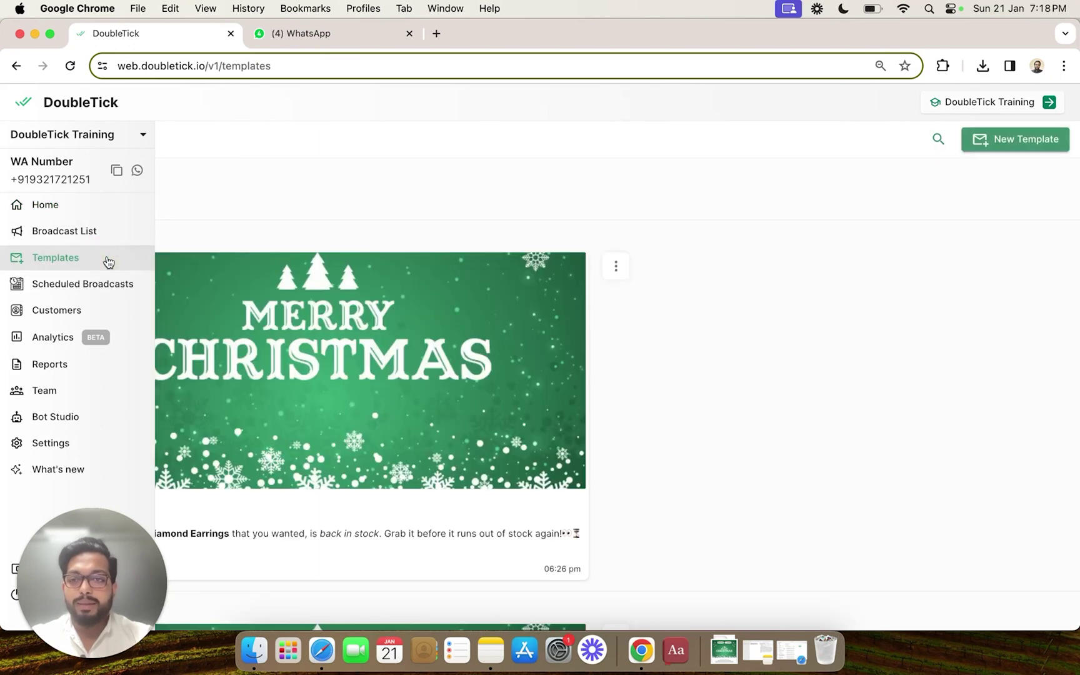
left_click(616, 266)
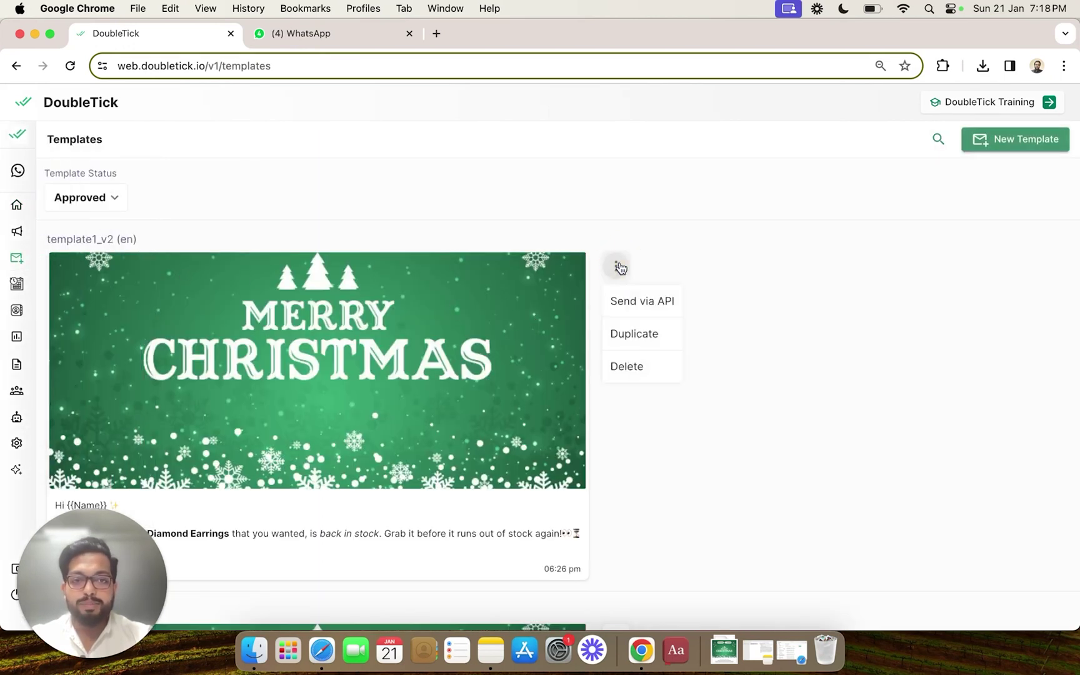
left_click(635, 334)
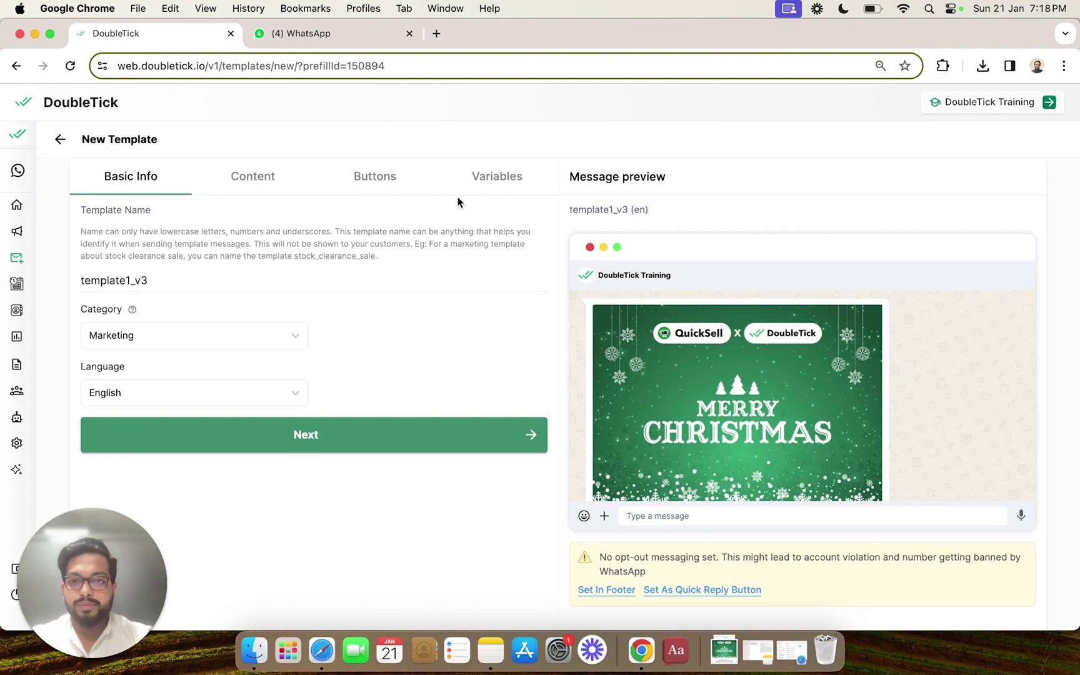
Step: Set template1_v3's buttons to Call to action, showing empty website and phone button fields
left_click(383, 179)
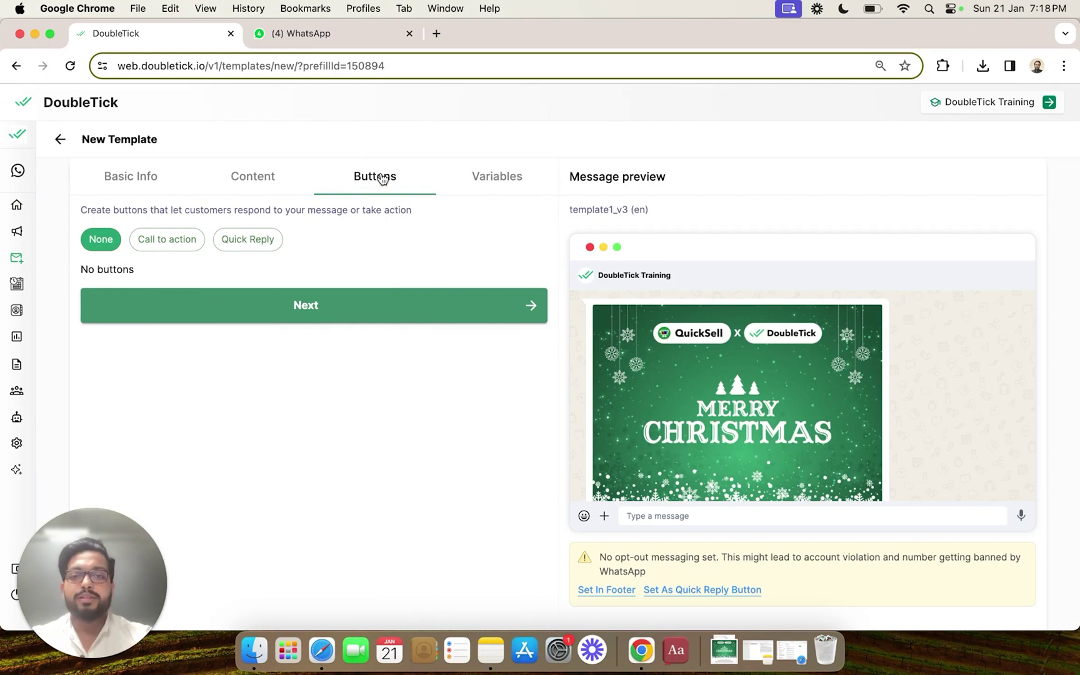
left_click(173, 245)
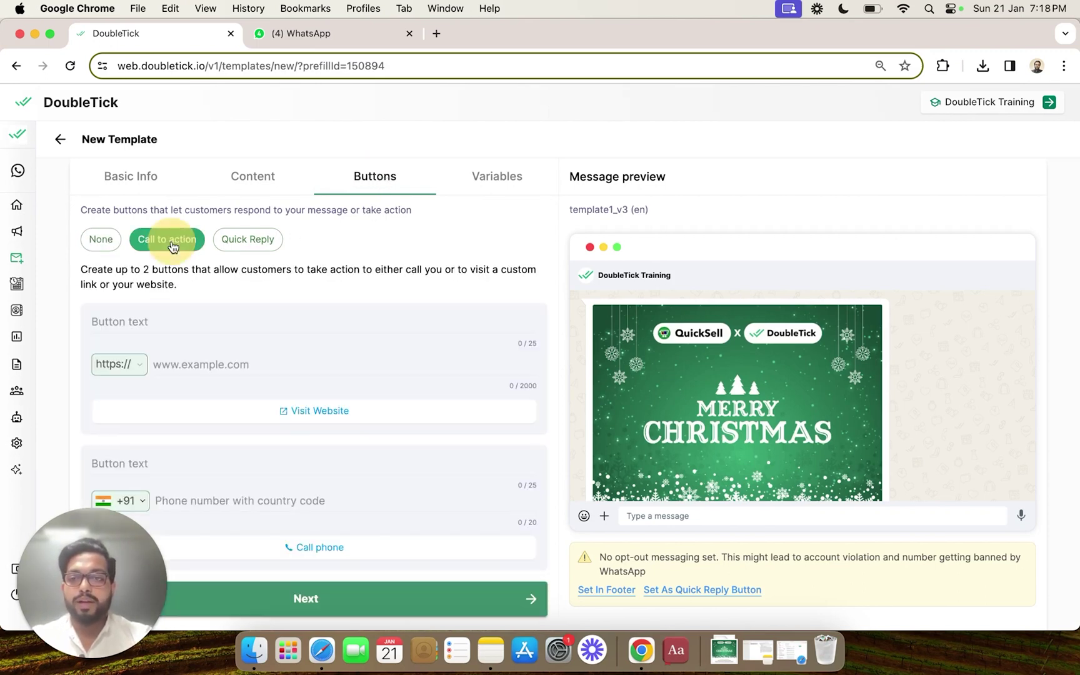
left_click(248, 244)
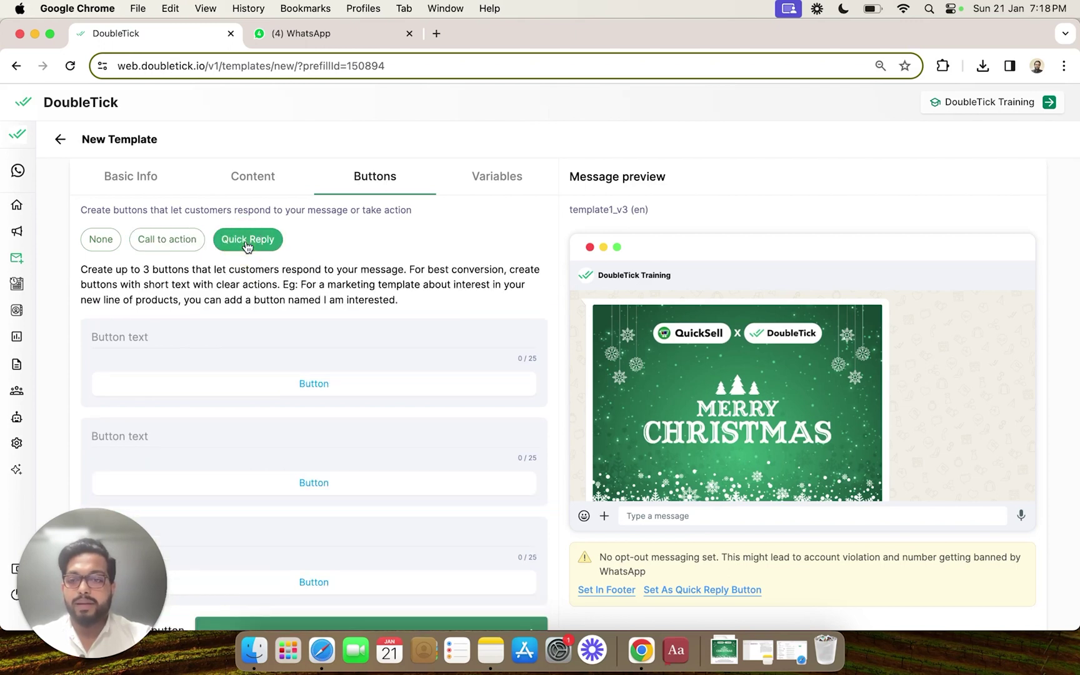
left_click(181, 242)
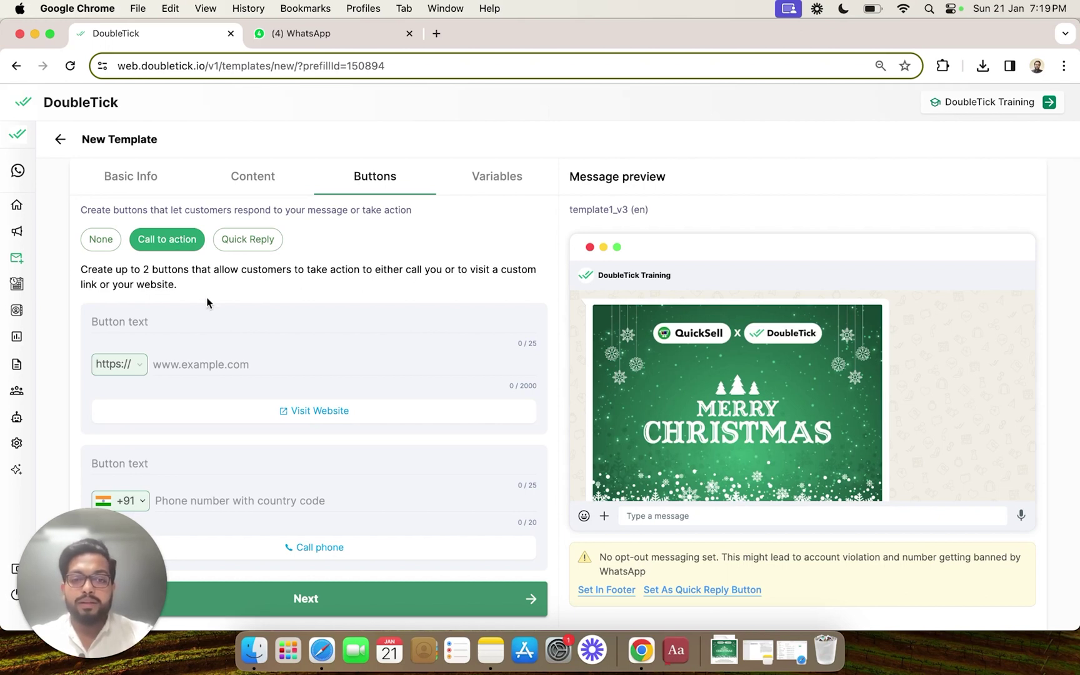
left_click(248, 362)
scroll(248, 362, "down", 2)
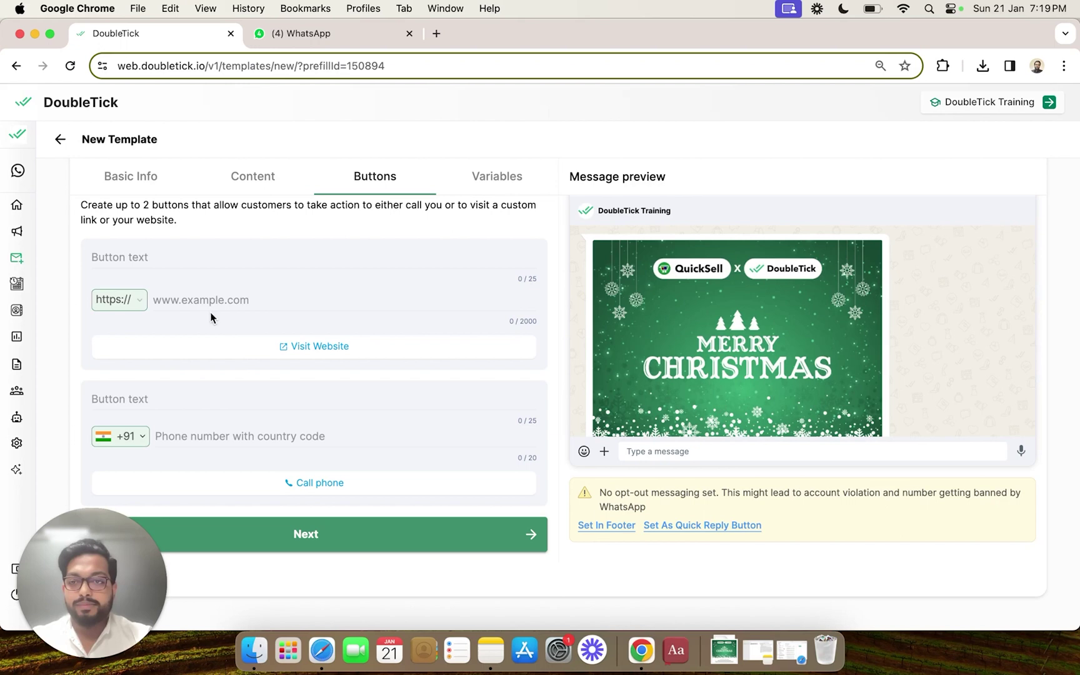
Step: Label the first website button 'Explore Products'
left_click(162, 257)
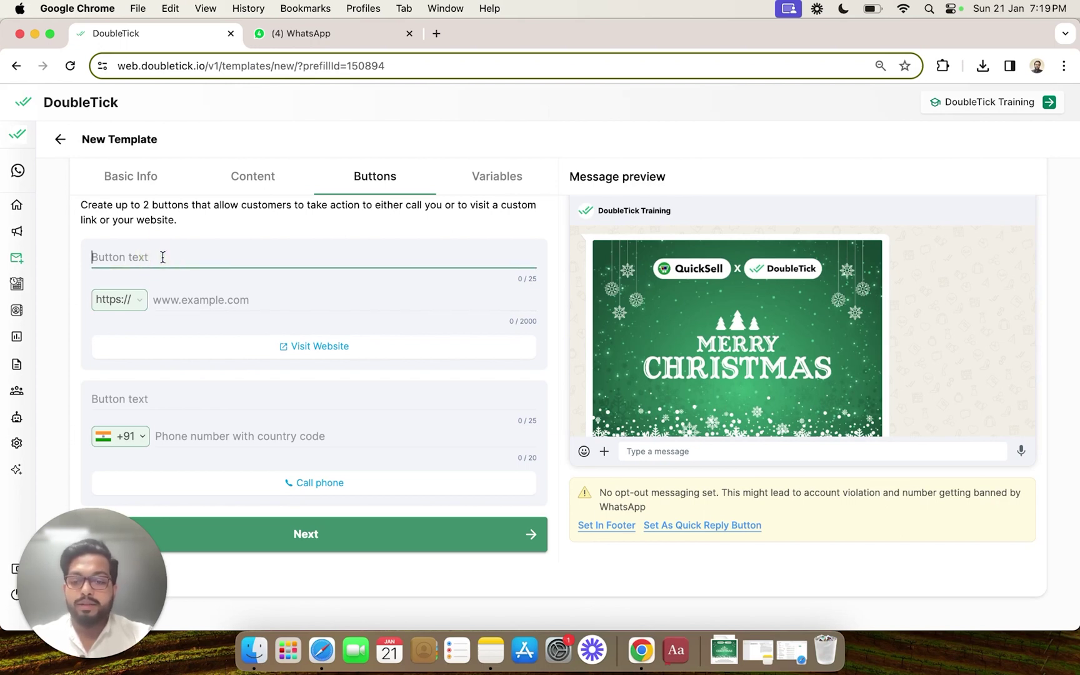
type("Ex")
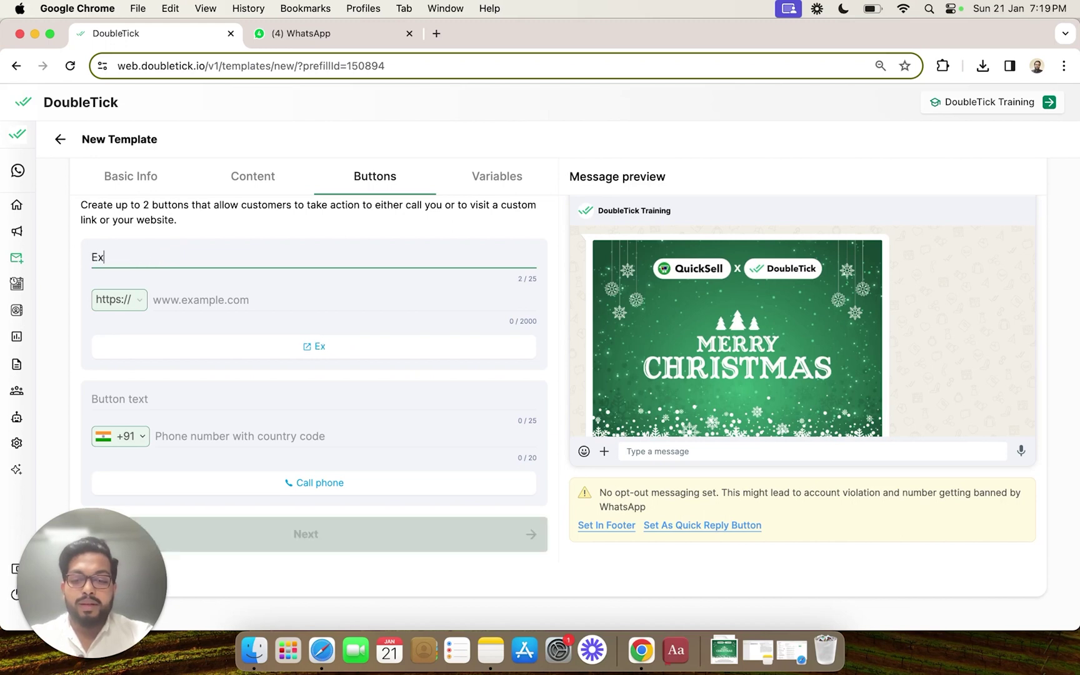
type("plore Products")
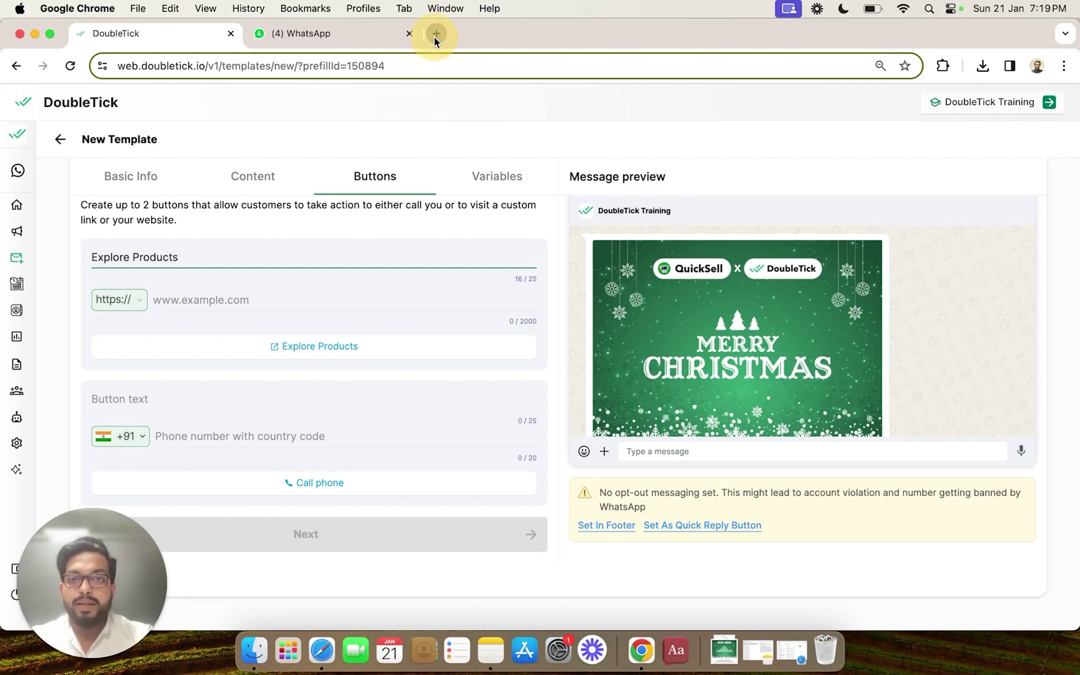
Step: Load the A-Kon catalogue site a-kon-catalog.to in a new browser tab
key("super+t")
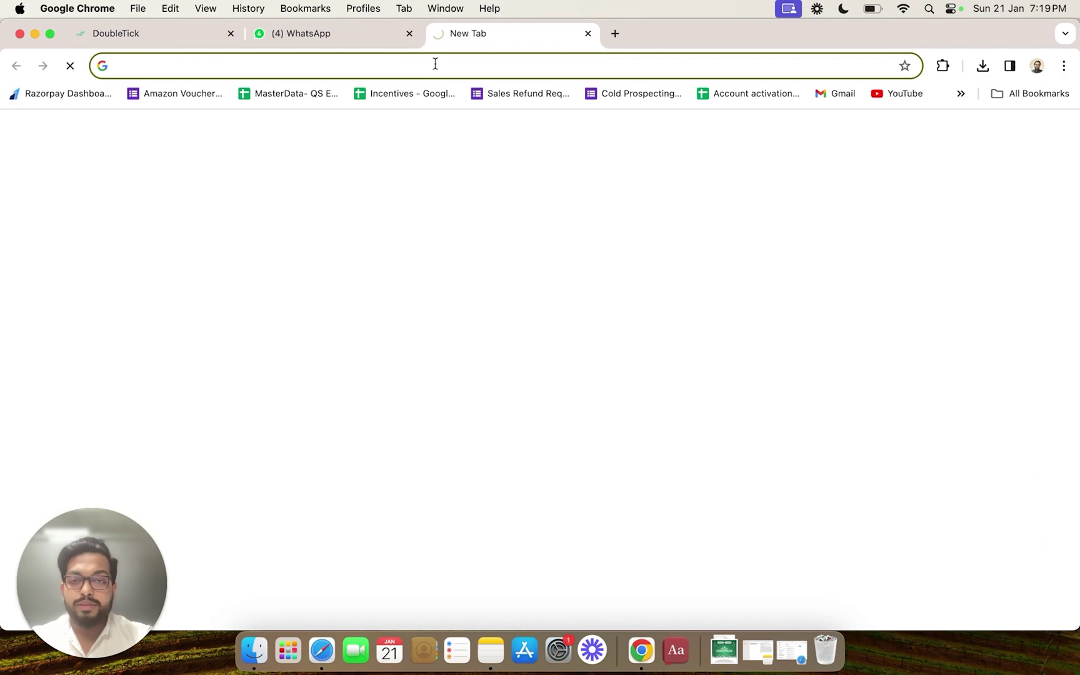
left_click(436, 65)
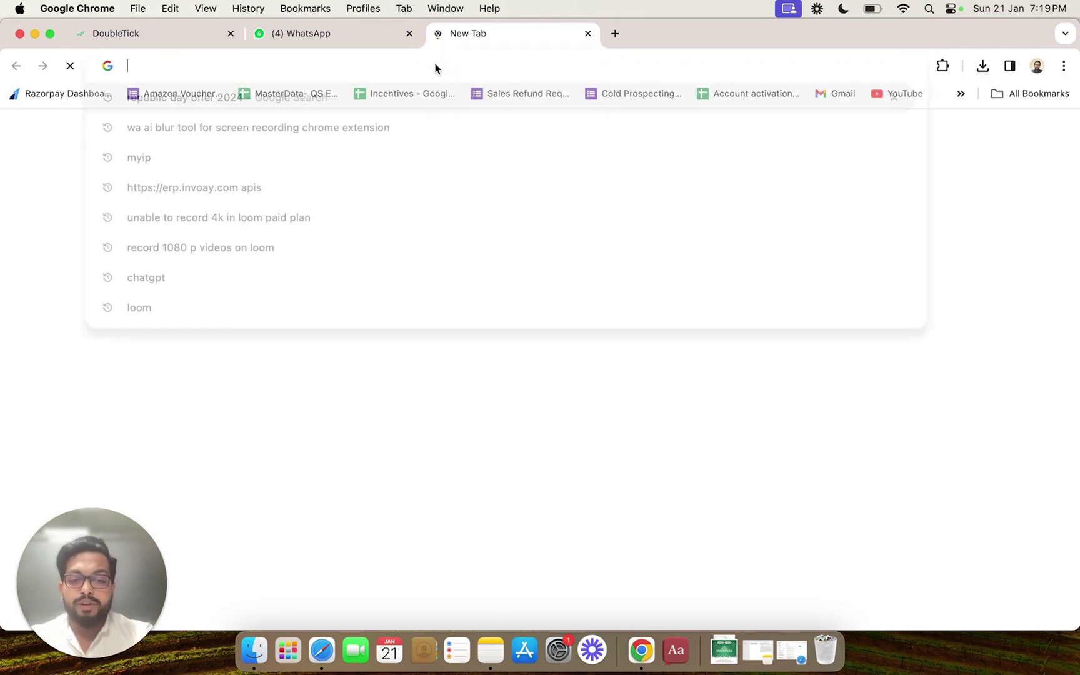
type("a-kon-ca")
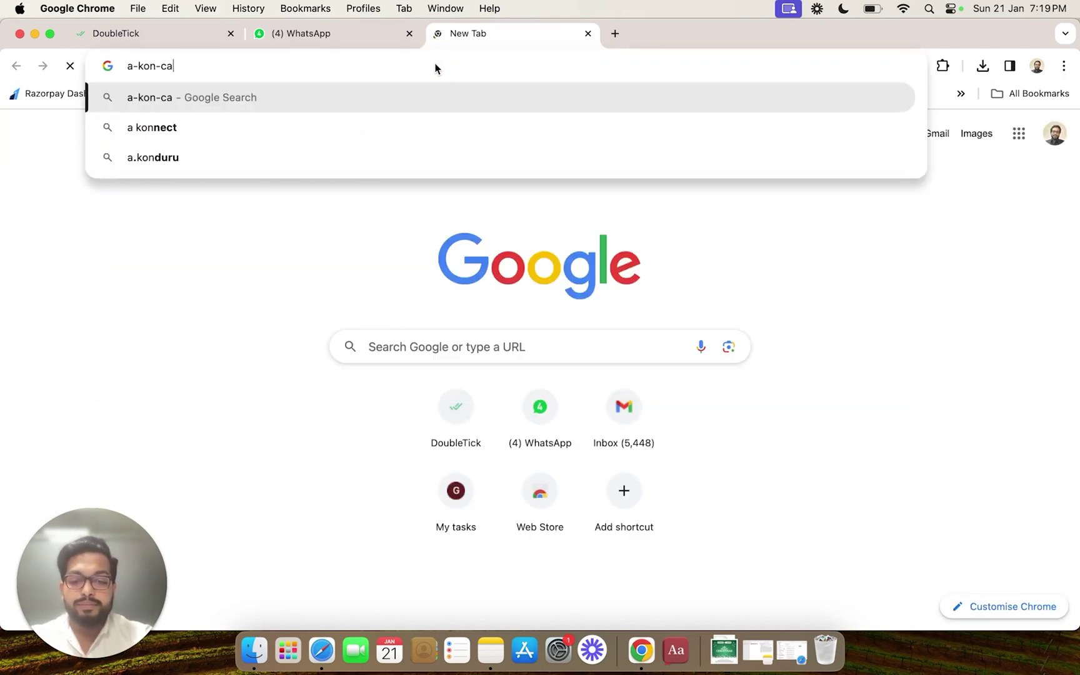
type("talog.to")
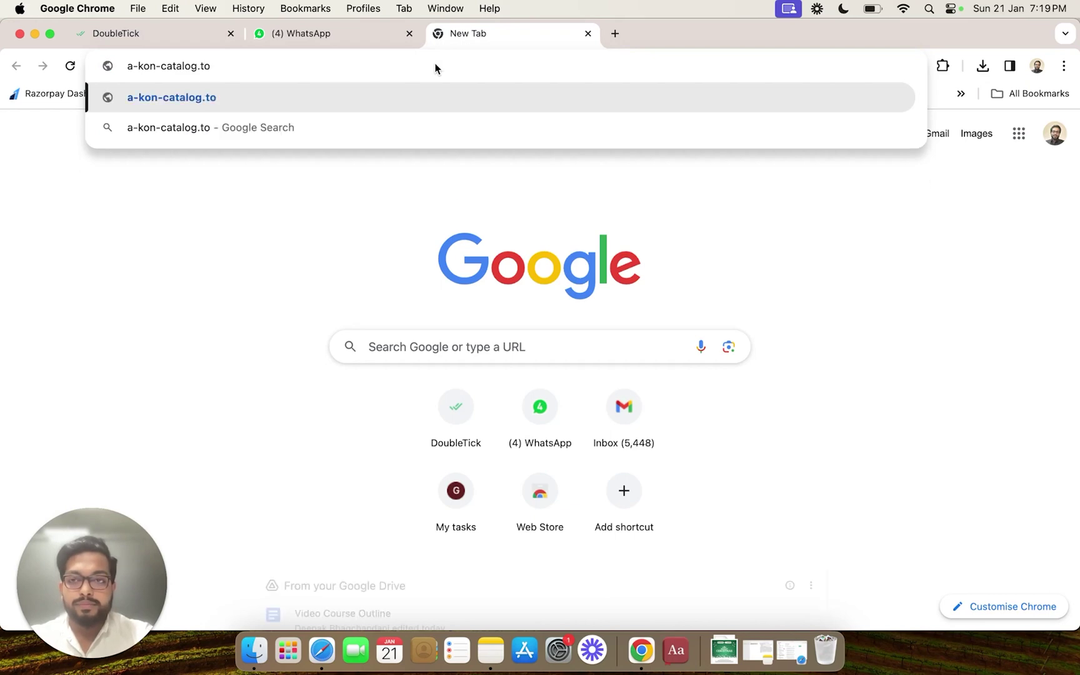
key("Return")
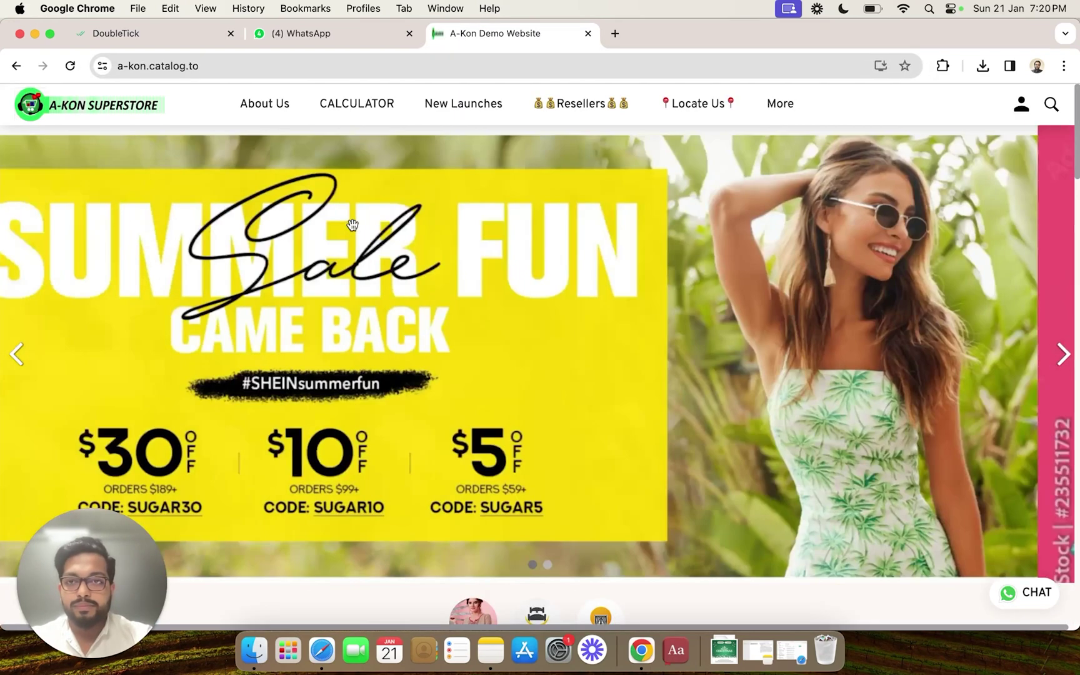
scroll(353, 226, "down", 3)
scroll(353, 229, "down", 2)
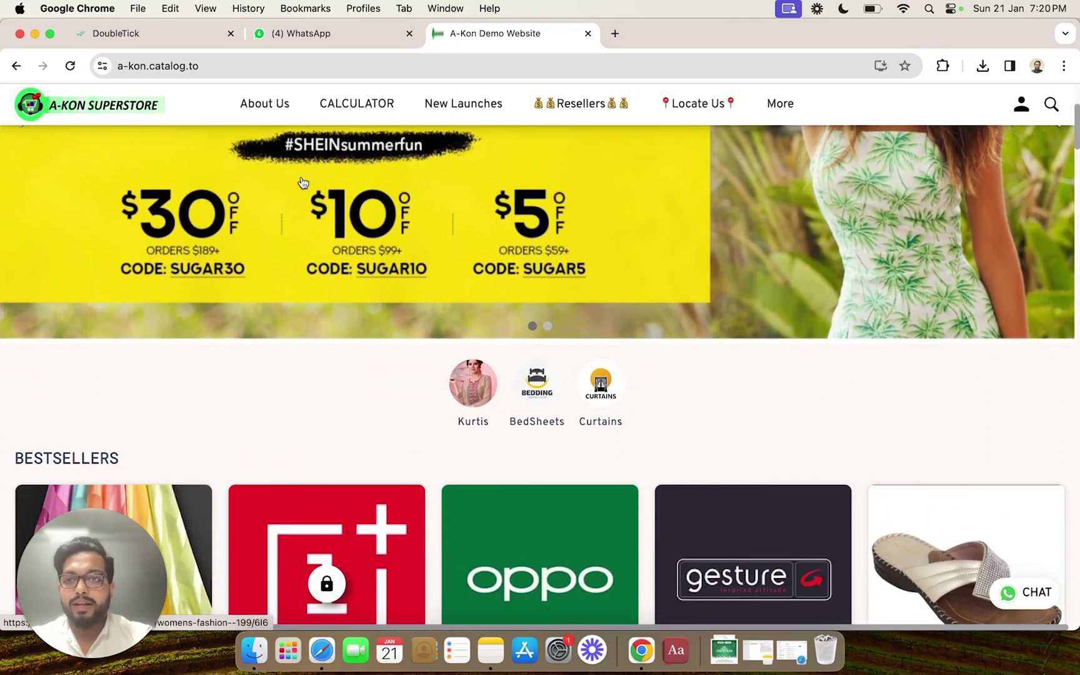
Step: Copy the web address of the Fancy Fabrics Krackjack Lining Patta product page
left_click(217, 64)
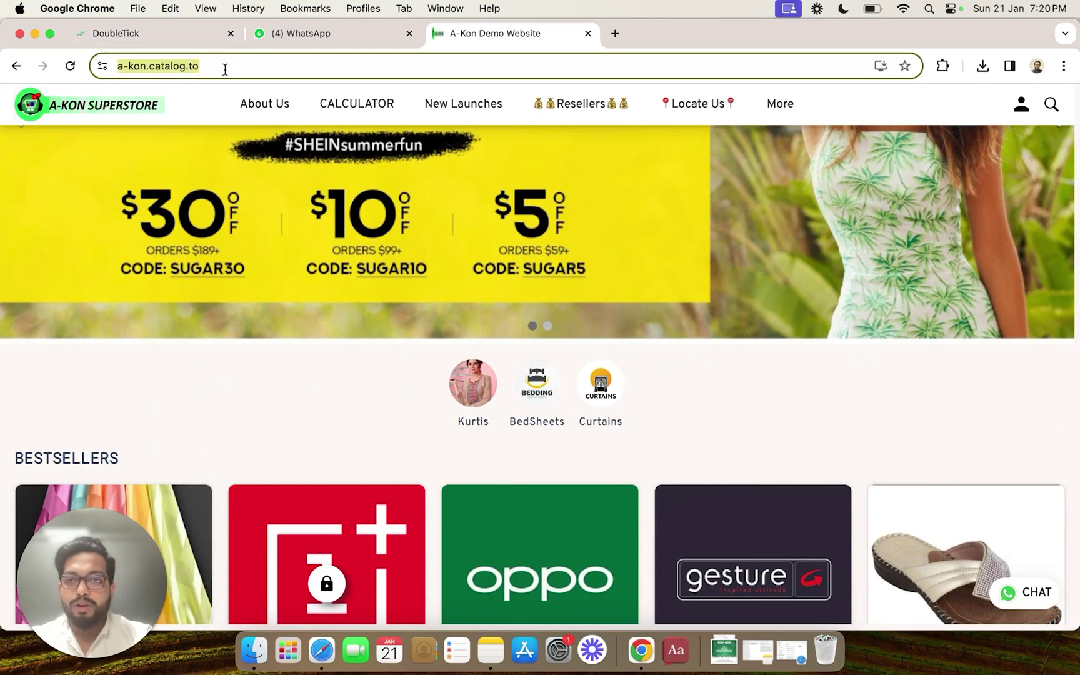
scroll(278, 262, "down", 6)
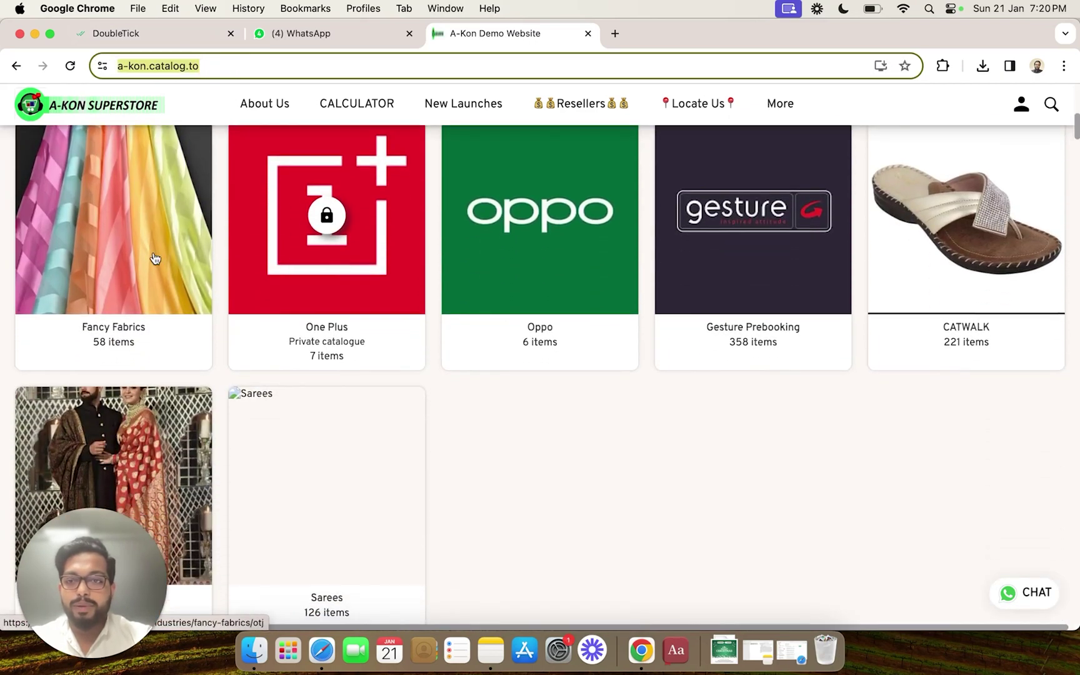
left_click(153, 253)
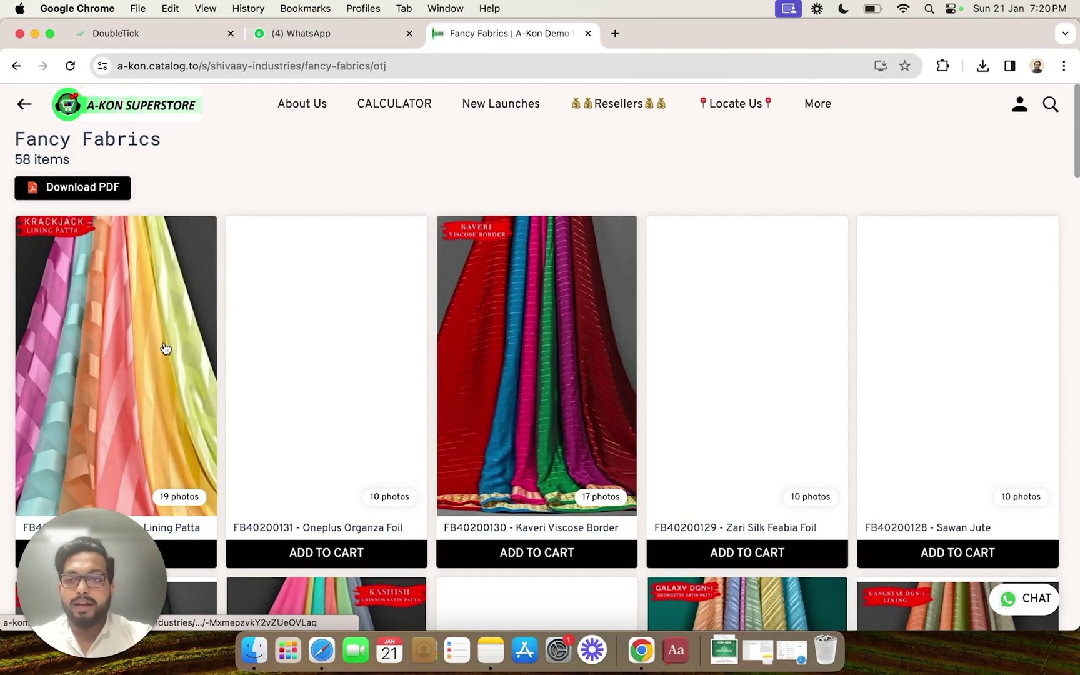
left_click(164, 347)
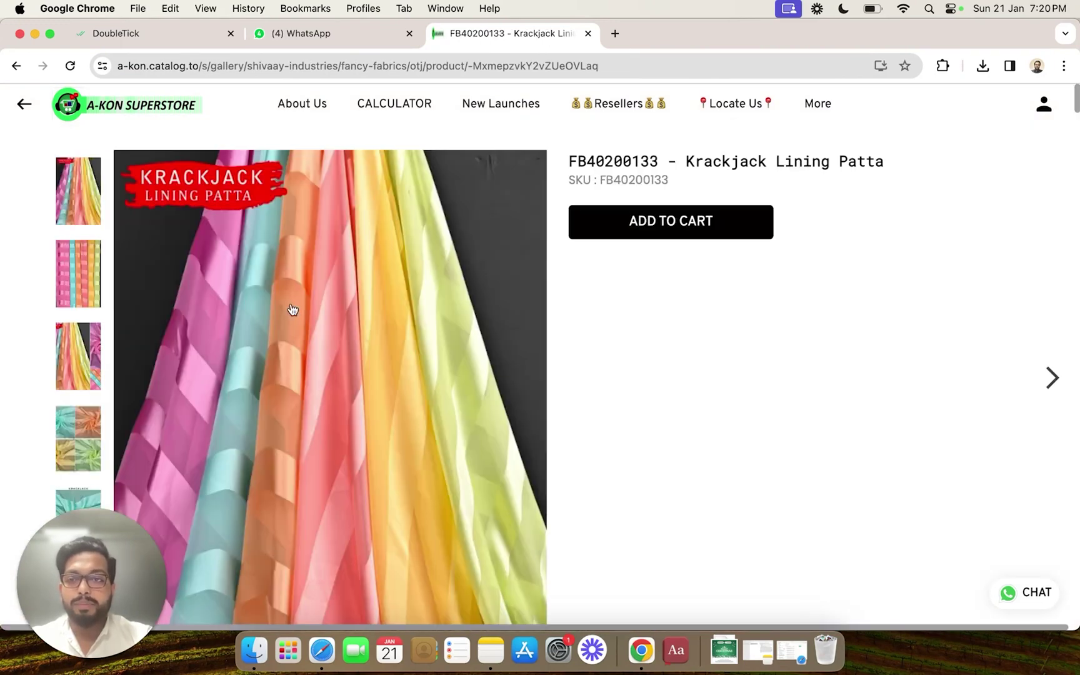
left_click(654, 63)
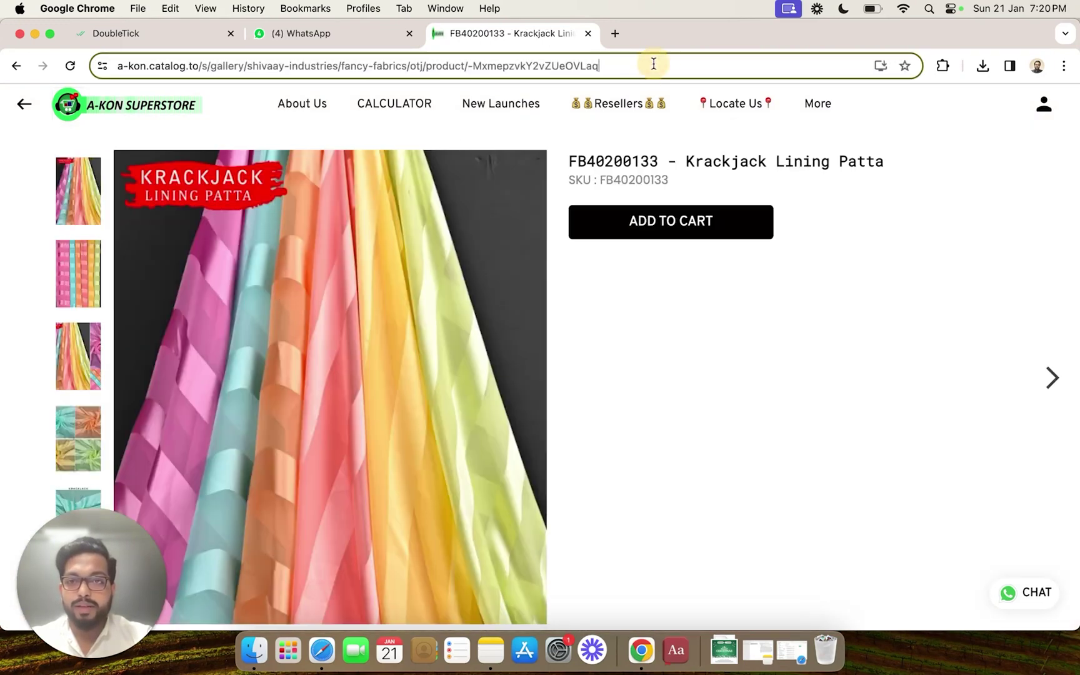
key("super+c")
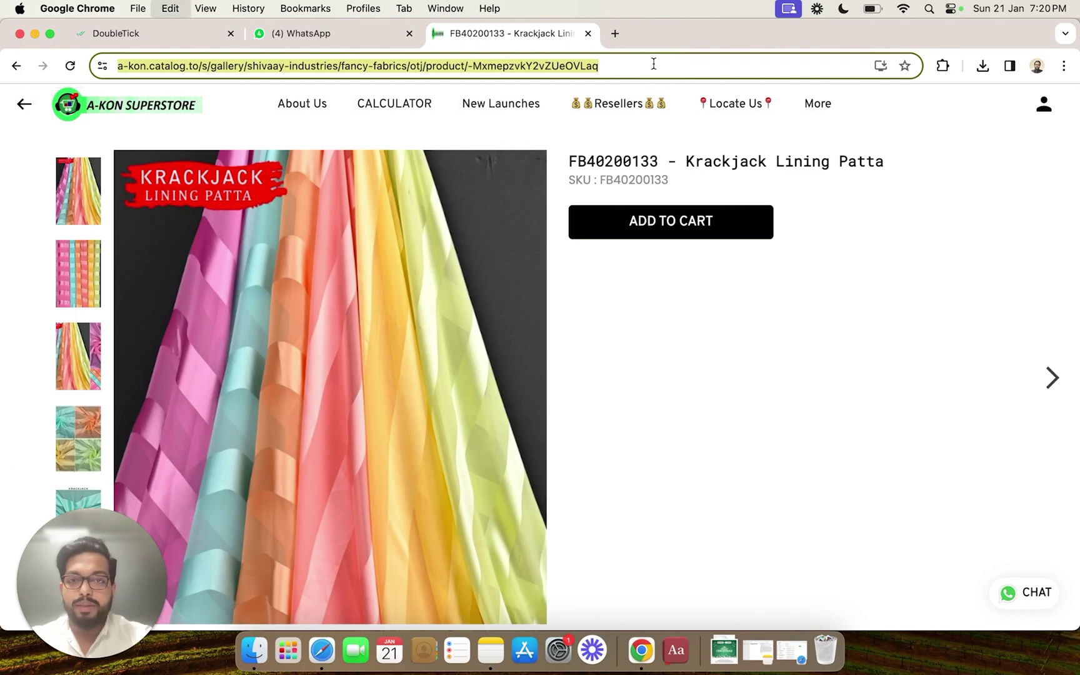
Step: Paste the Krackjack Lining Patta product URL as the Explore Products button's address
left_click(157, 33)
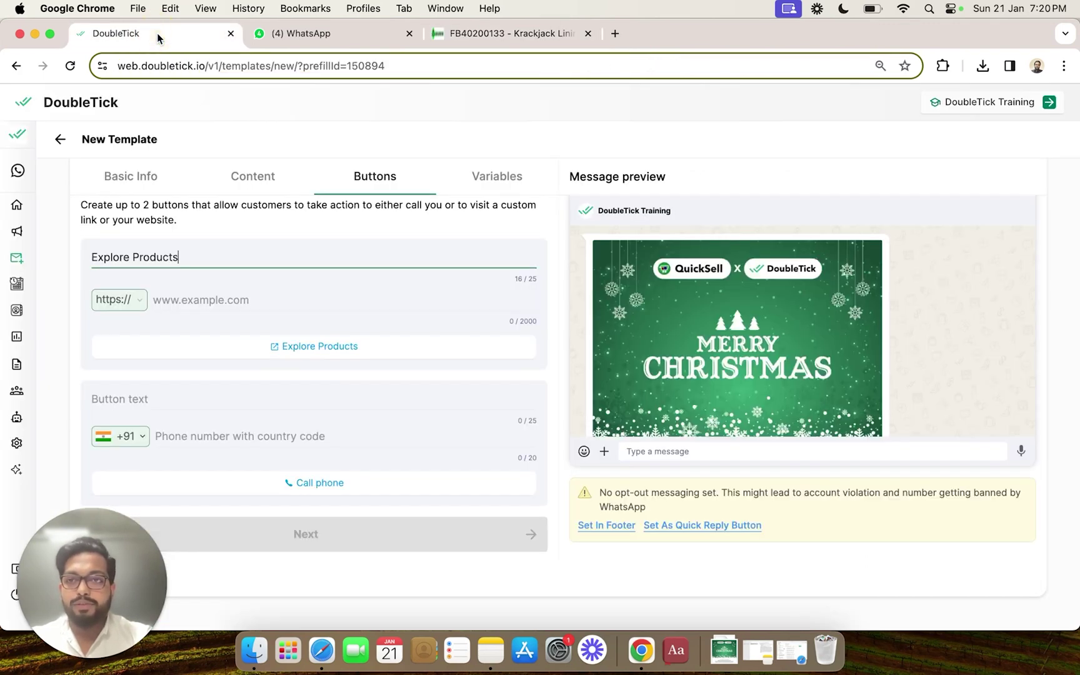
left_click(222, 303)
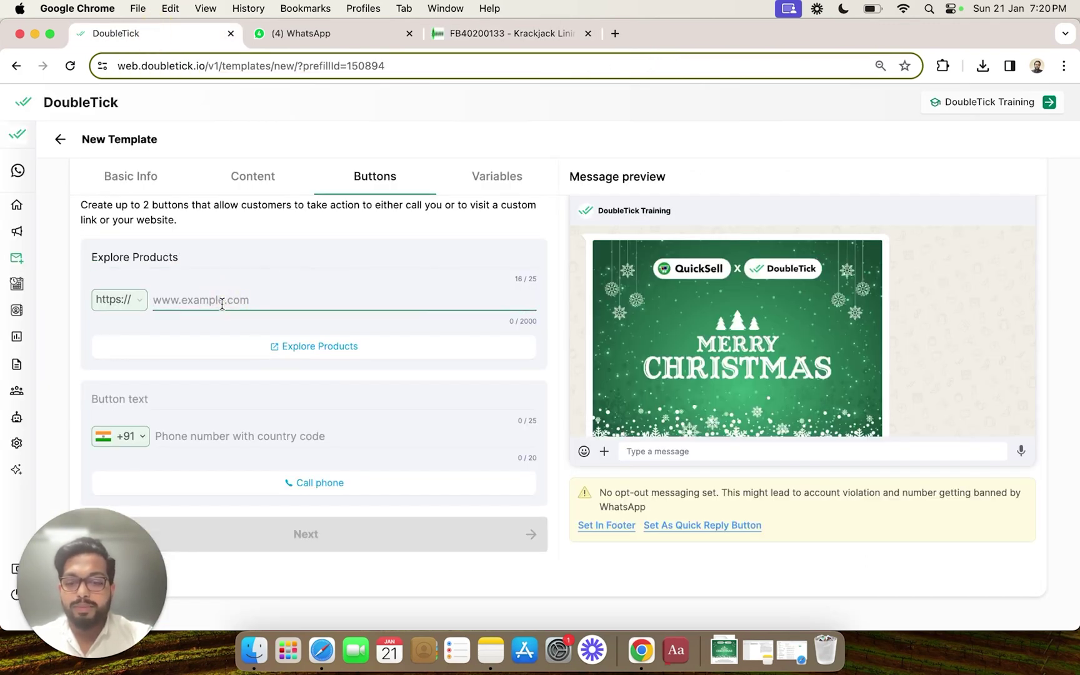
key("super+v")
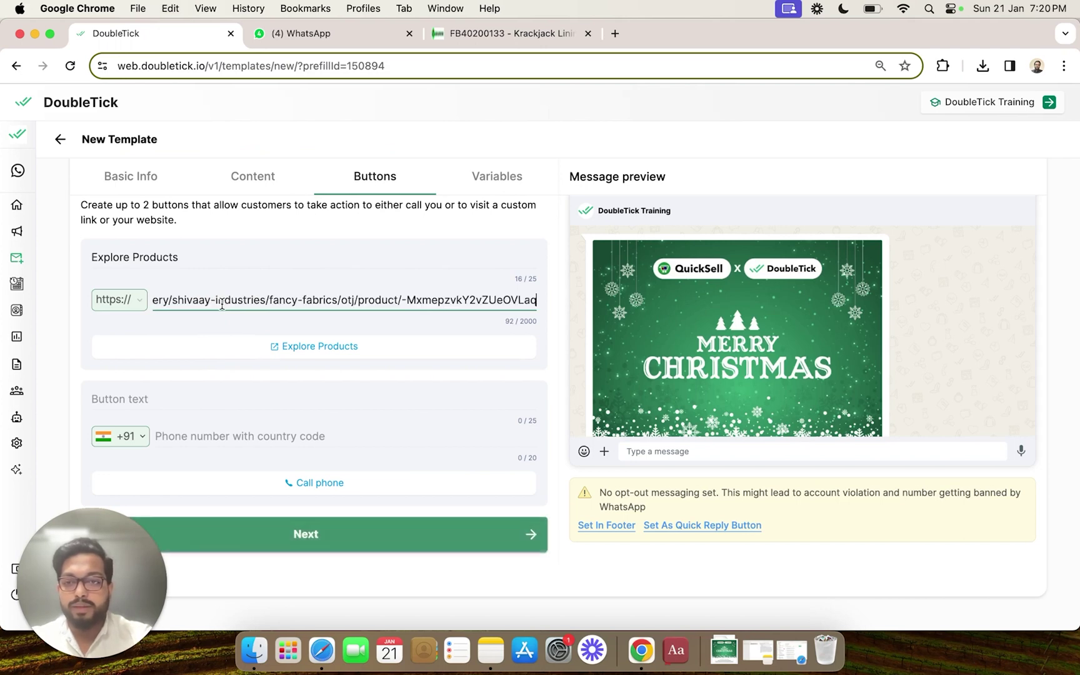
key("Tab")
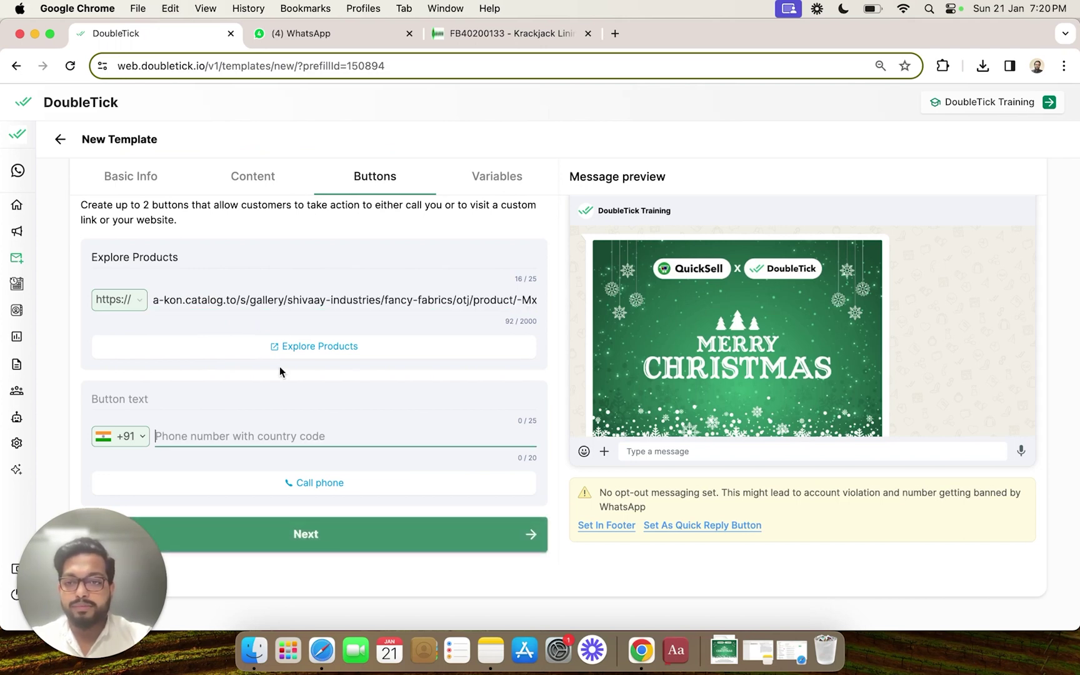
Step: Label the second button 'Call Us' and enter the business phone number
left_click(268, 399)
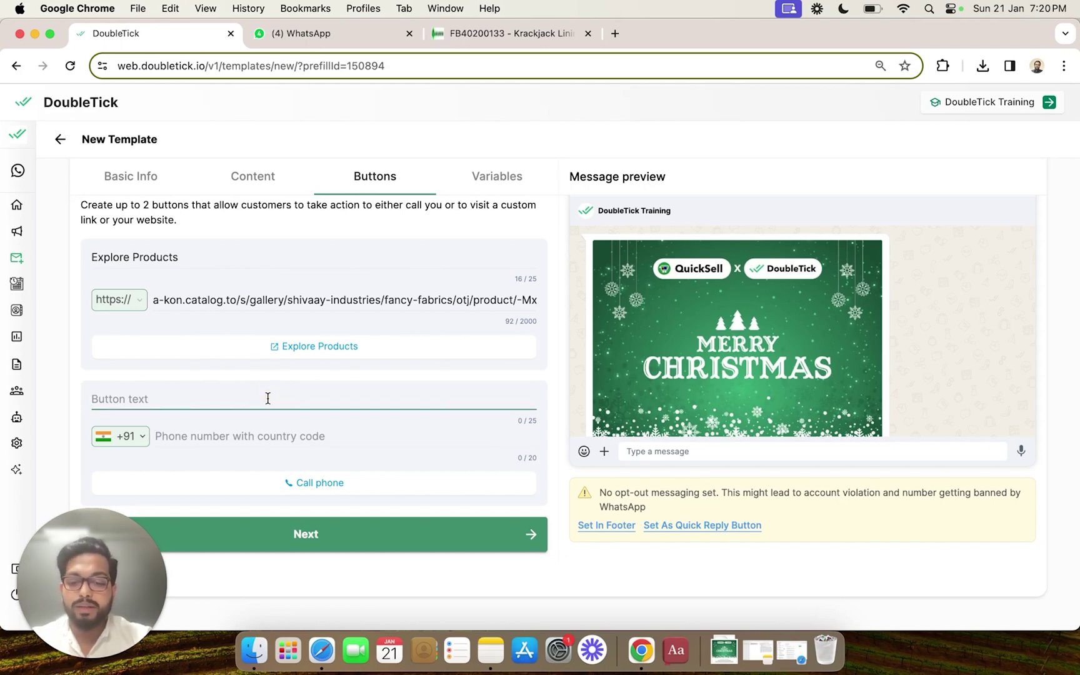
type("Call U")
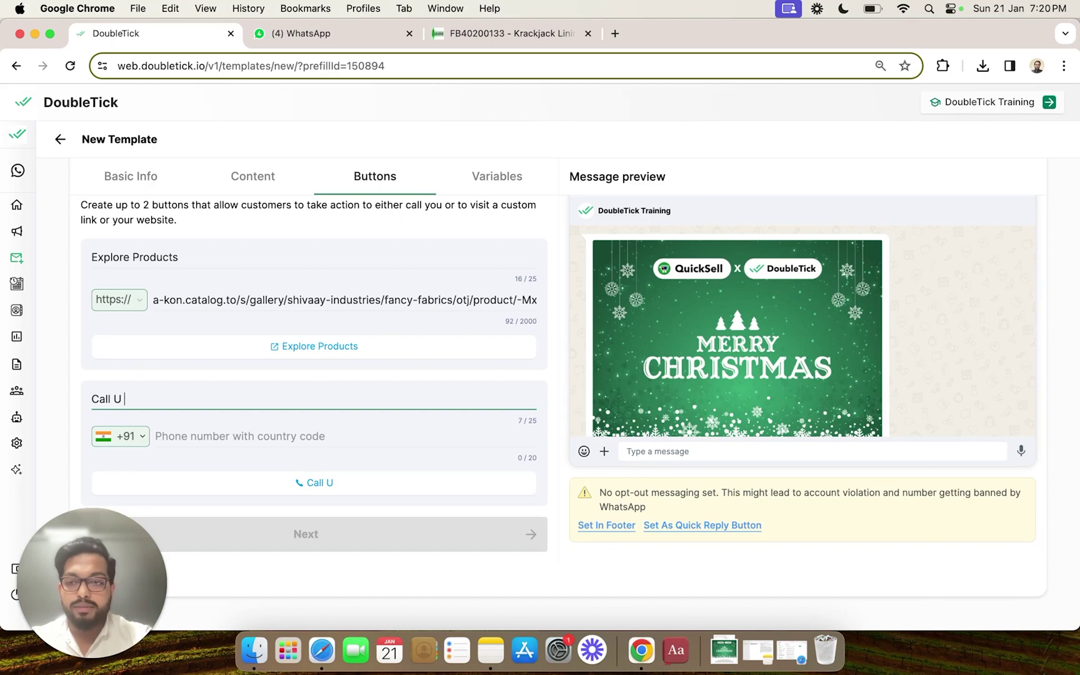
type("s")
left_click(290, 433)
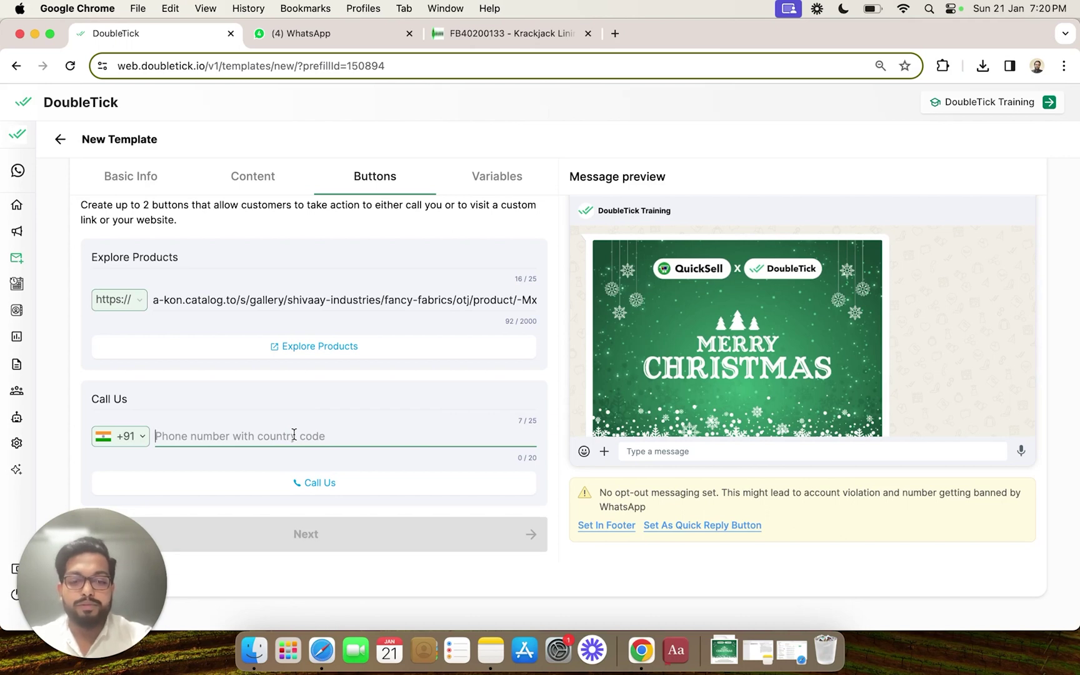
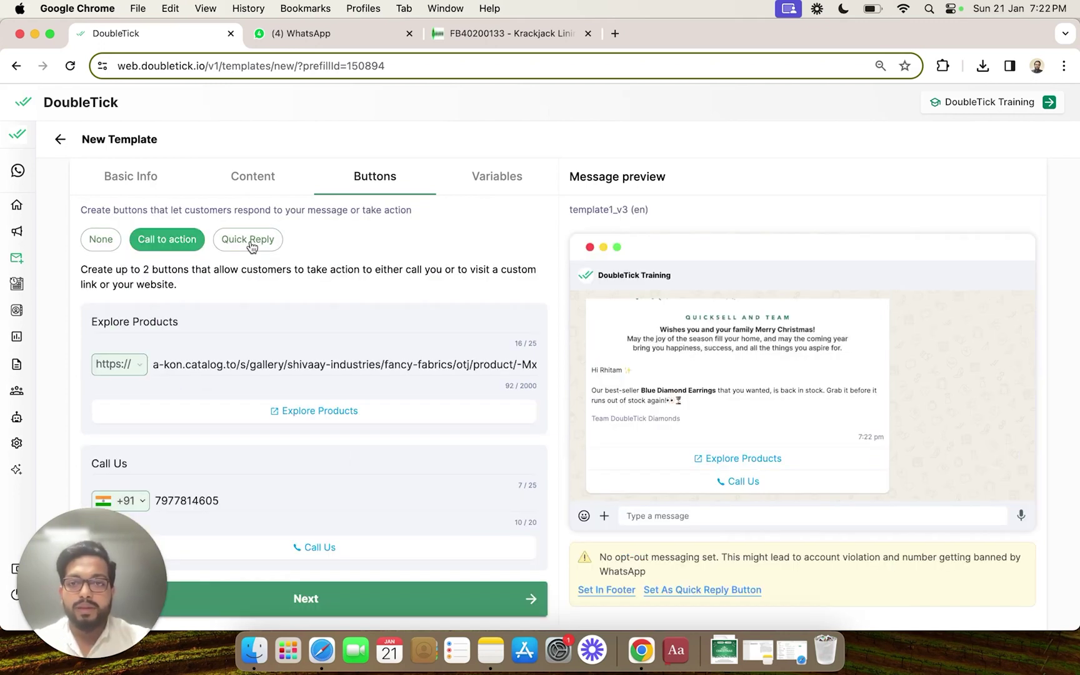
Step: Switch the template buttons to Quick Reply, leaving three empty 25-character reply fields
left_click(250, 240)
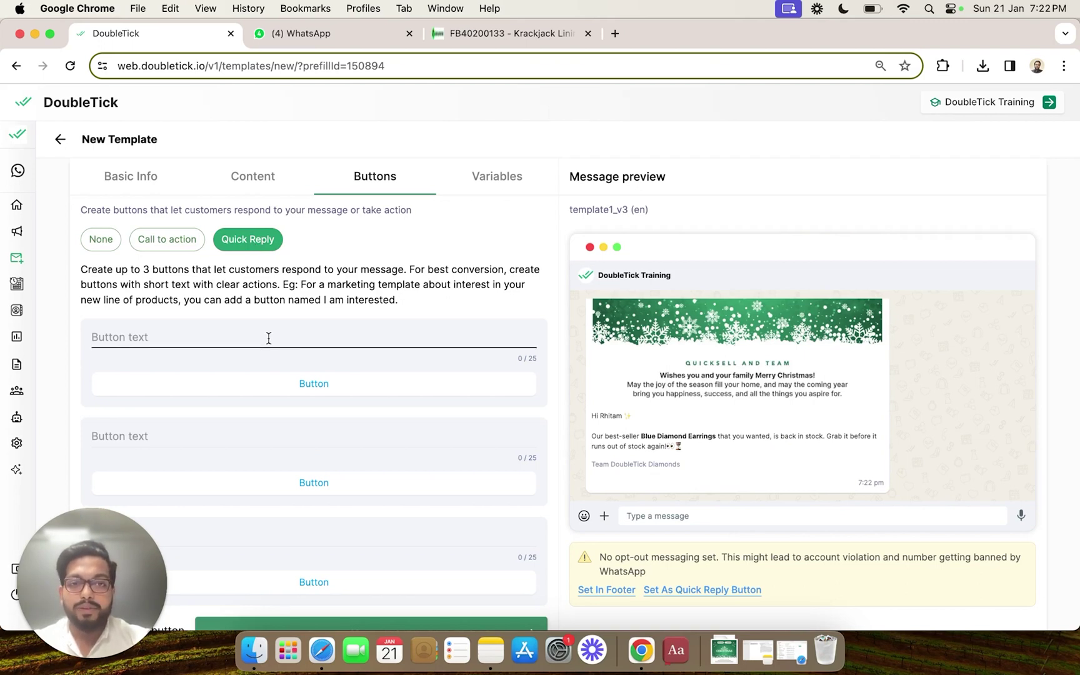
left_click(242, 344)
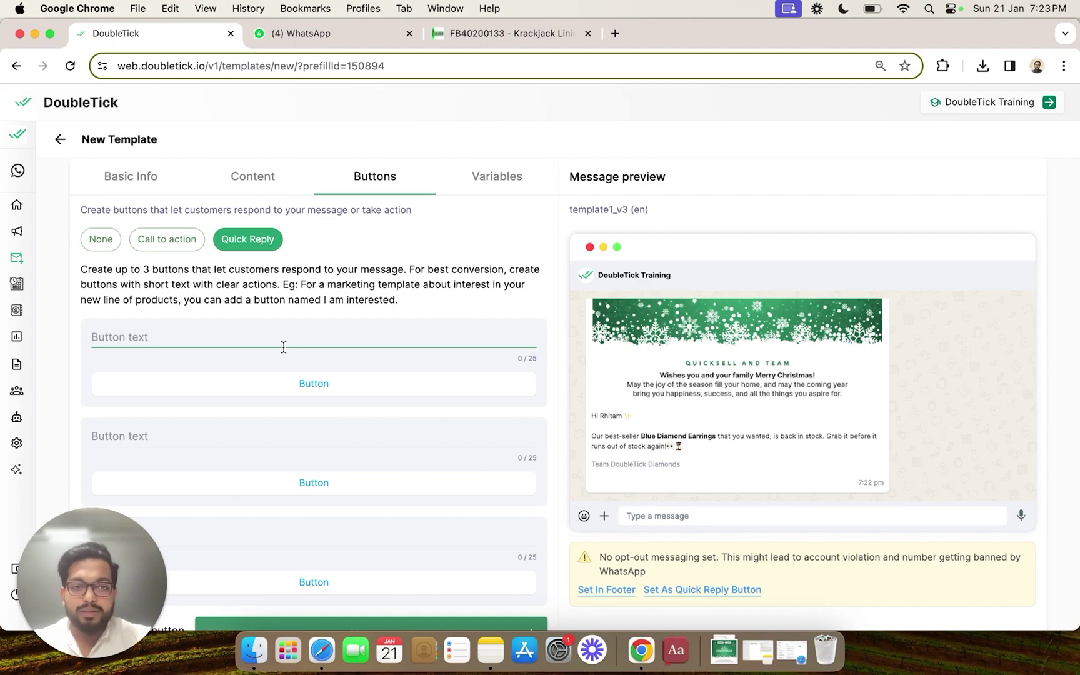
Step: Label the first two quick-reply buttons 'I' m Interested' and 'STOP', leaving the third empty
left_click(284, 347)
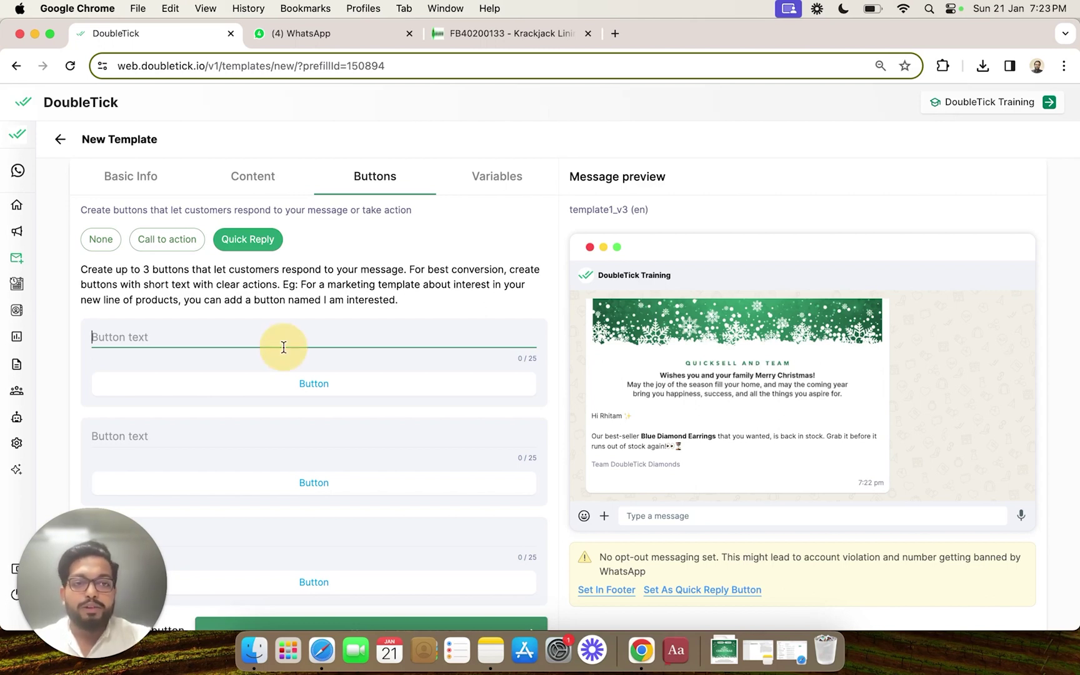
type("I")
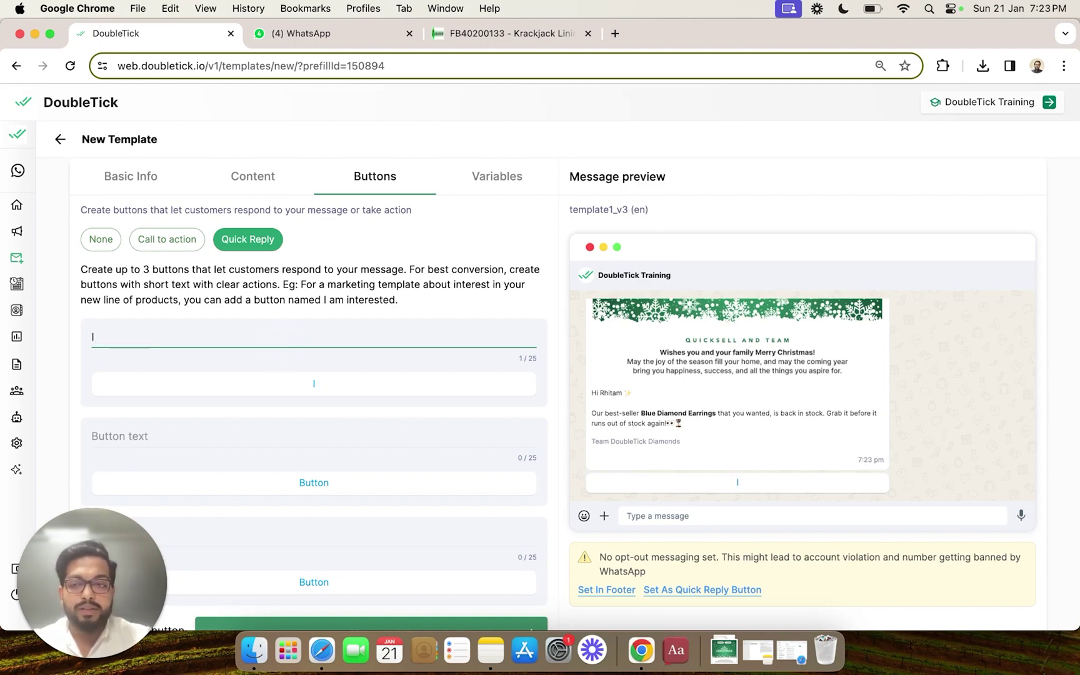
type("' m I")
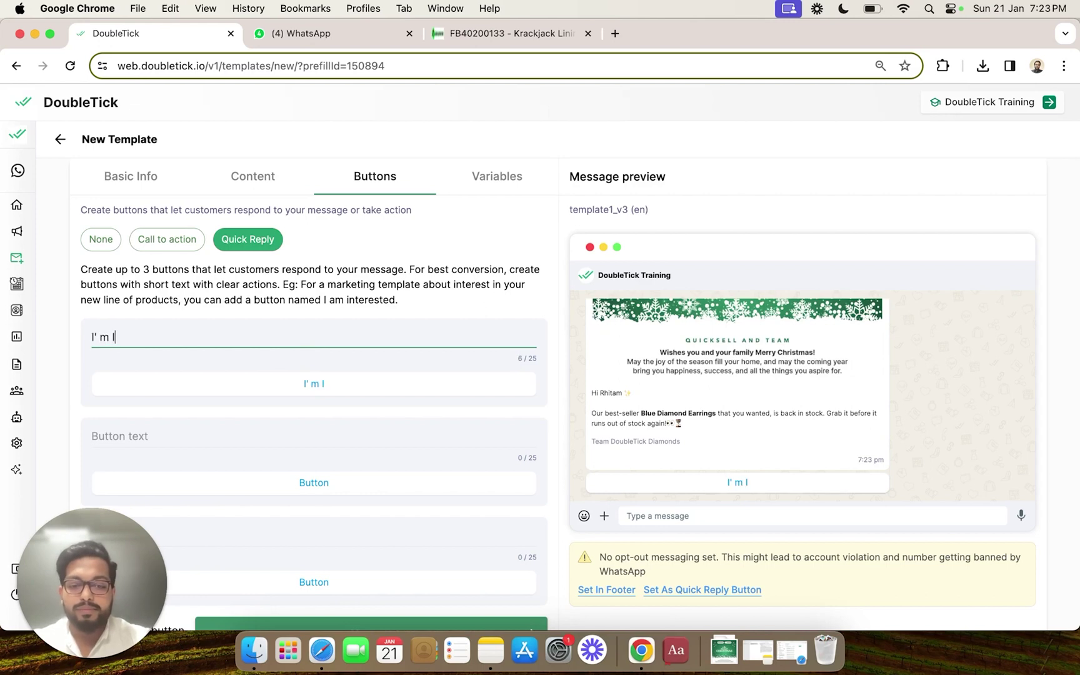
type("nterested")
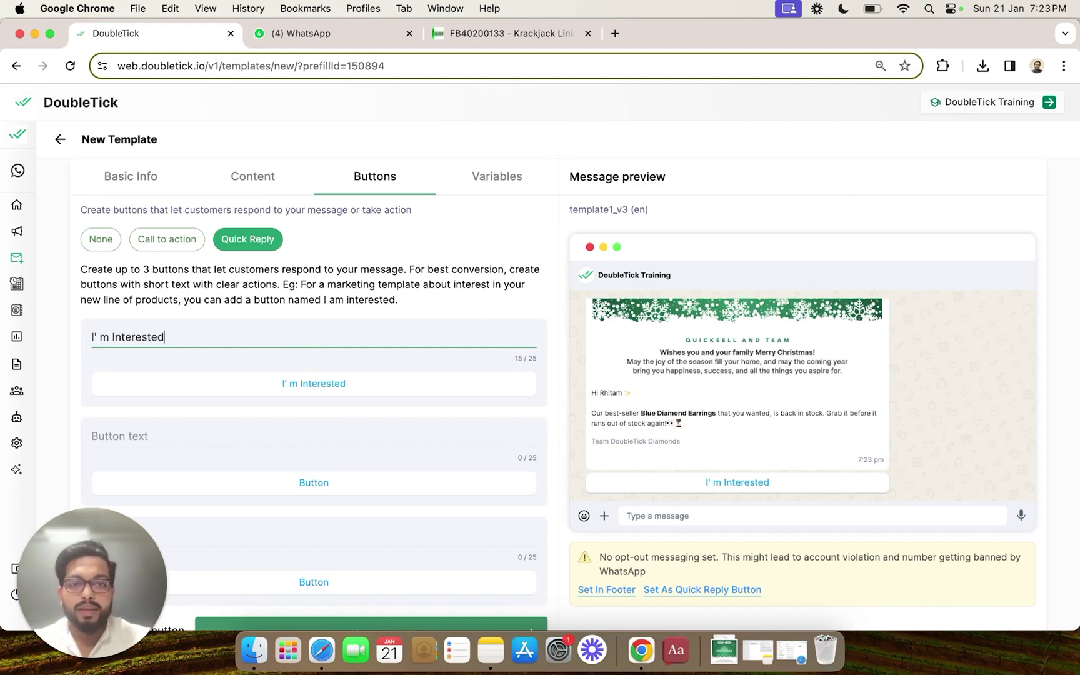
left_click(258, 437)
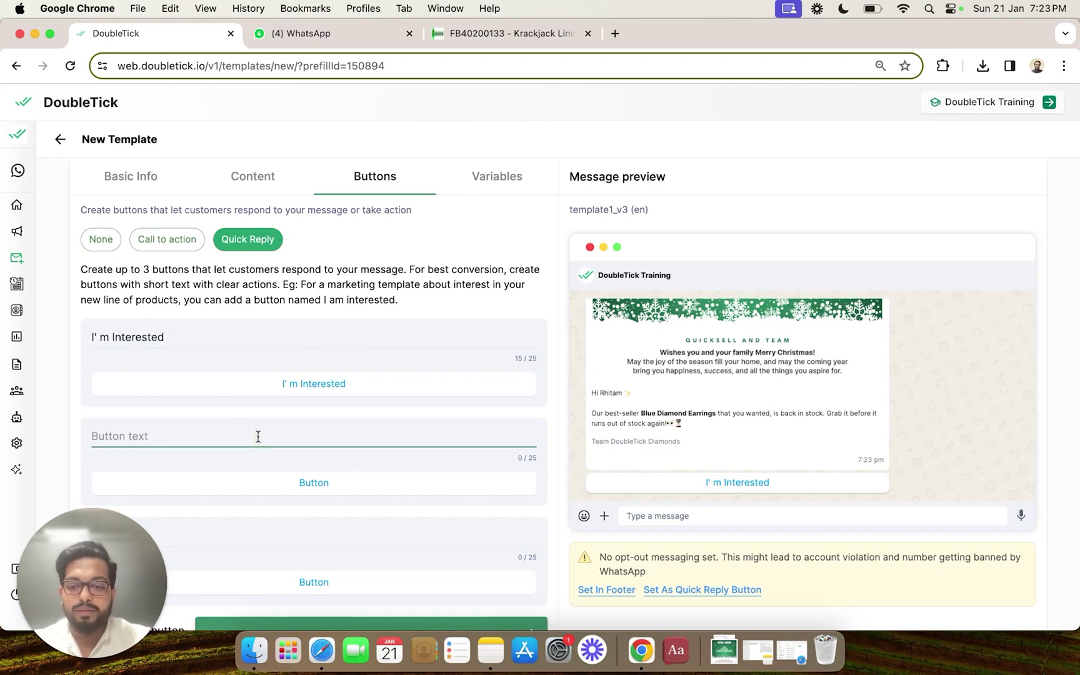
type("STOP")
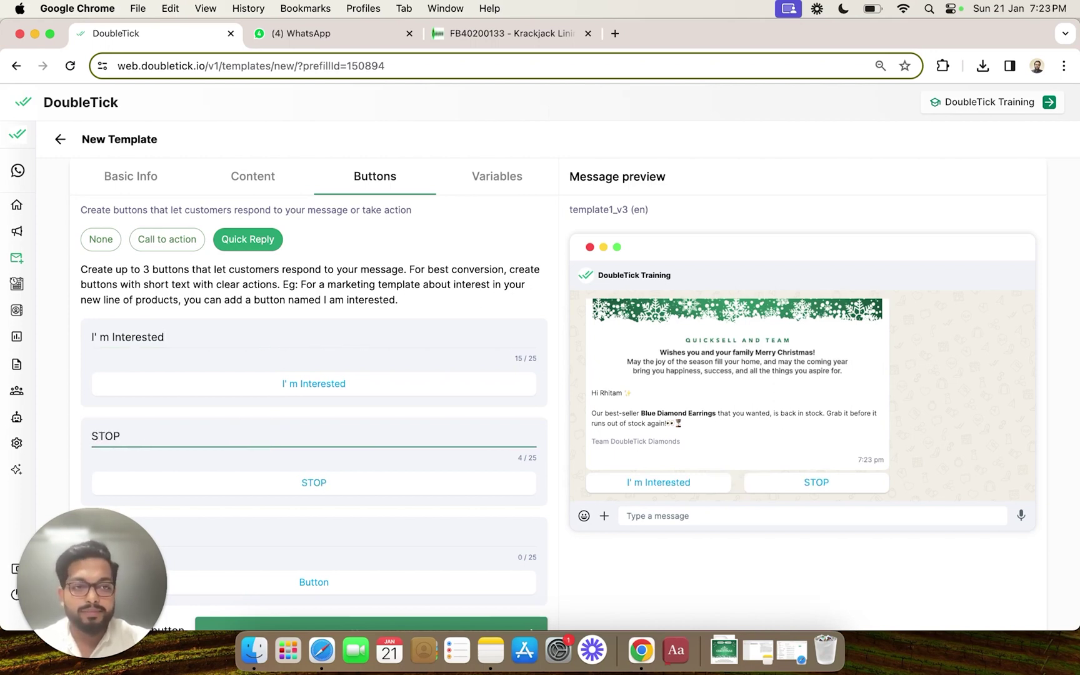
scroll(500, 375, "down", 3)
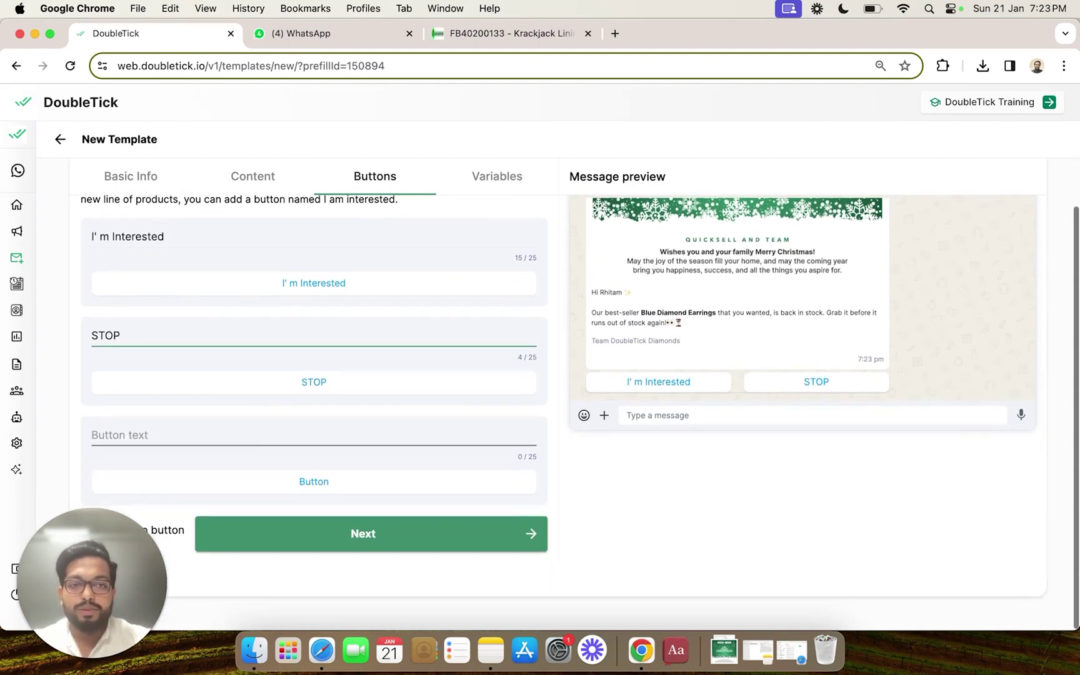
Step: Move past the variables step and submit template1_v3 for approval
left_click(337, 541)
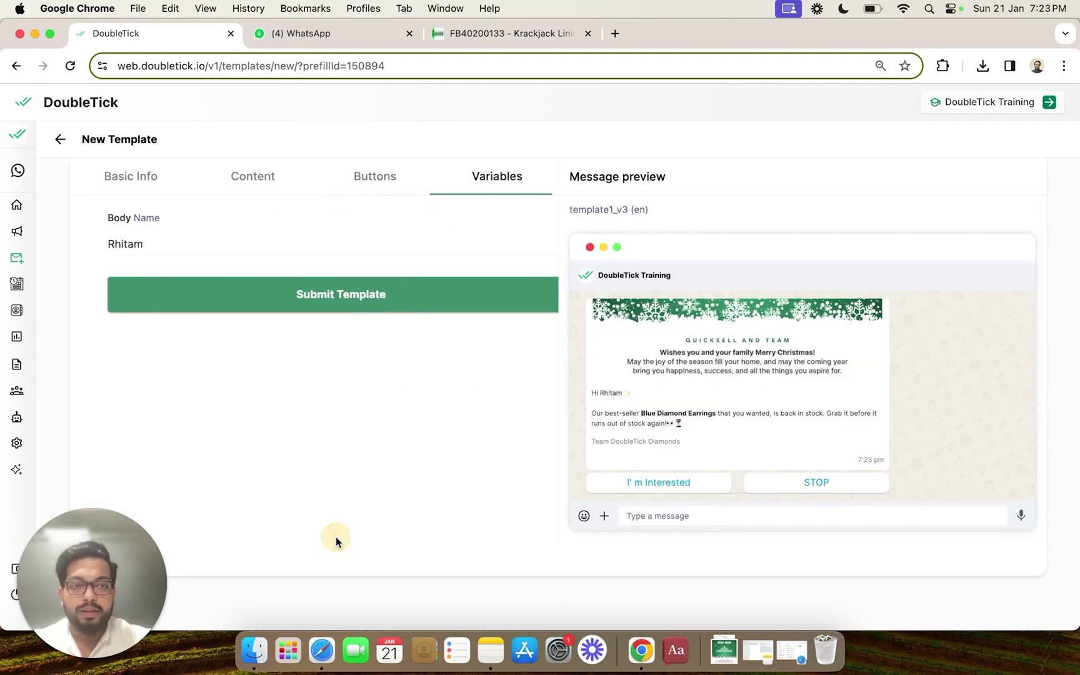
left_click(305, 305)
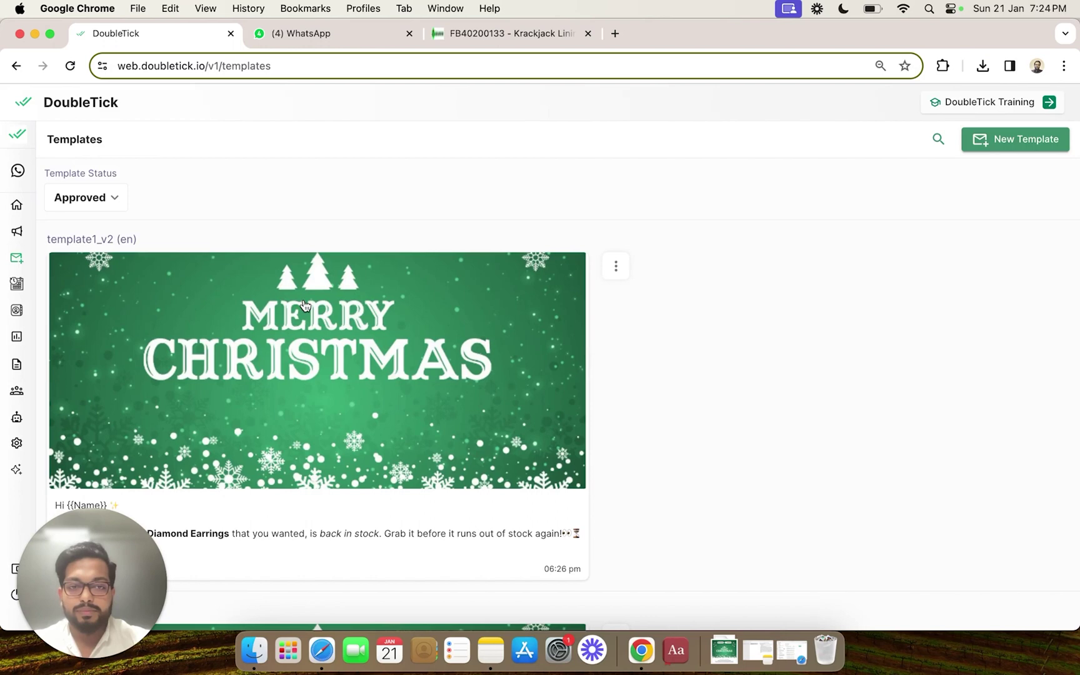
Step: Open the contact's conversation in the inbox and choose to send a saved template
mouse_move(25, 229)
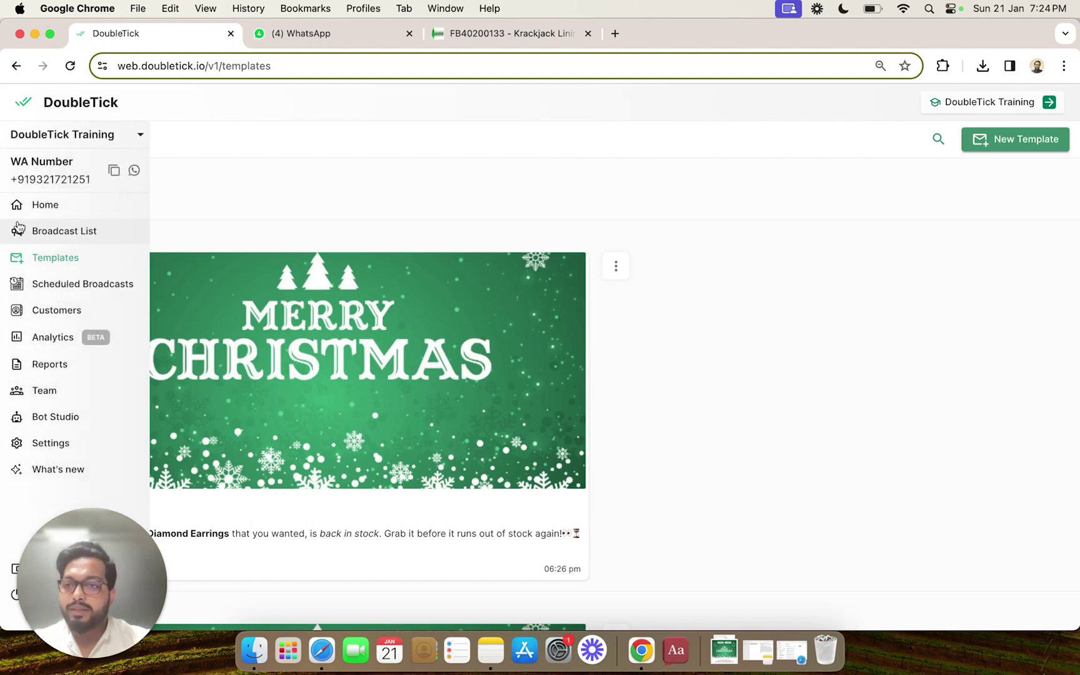
left_click(66, 210)
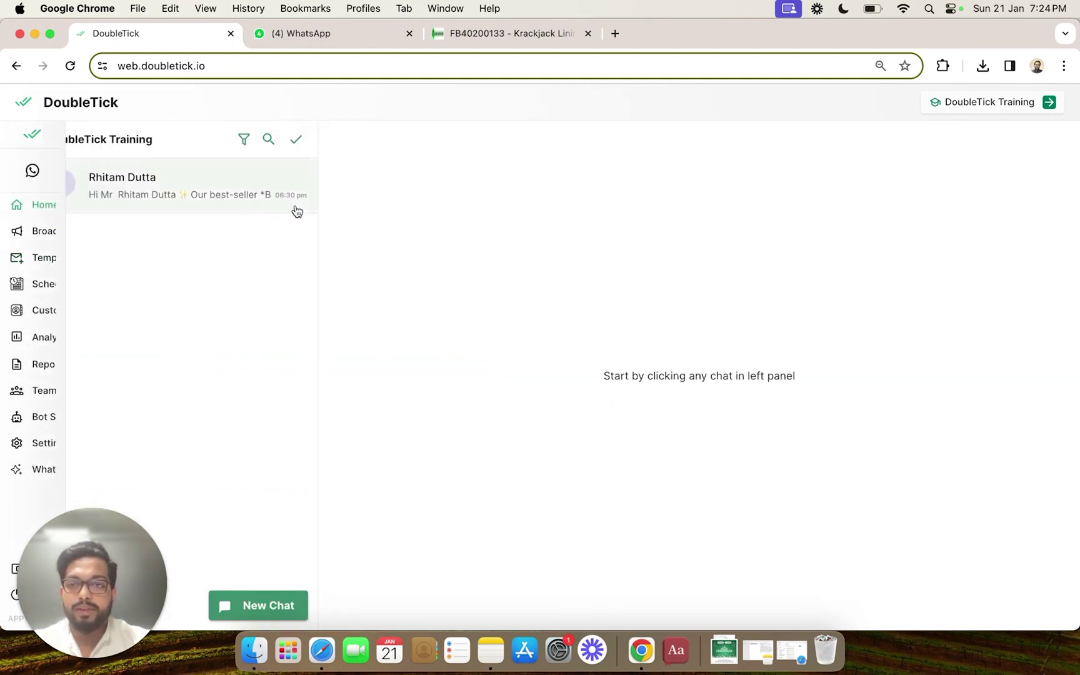
left_click(210, 190)
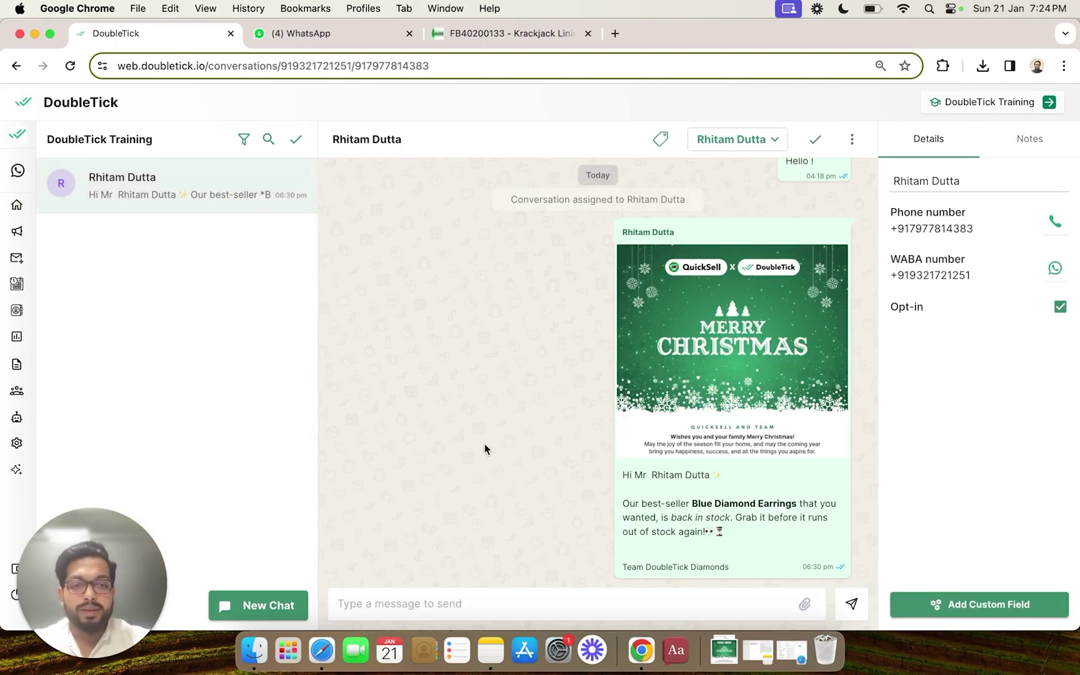
left_click(804, 604)
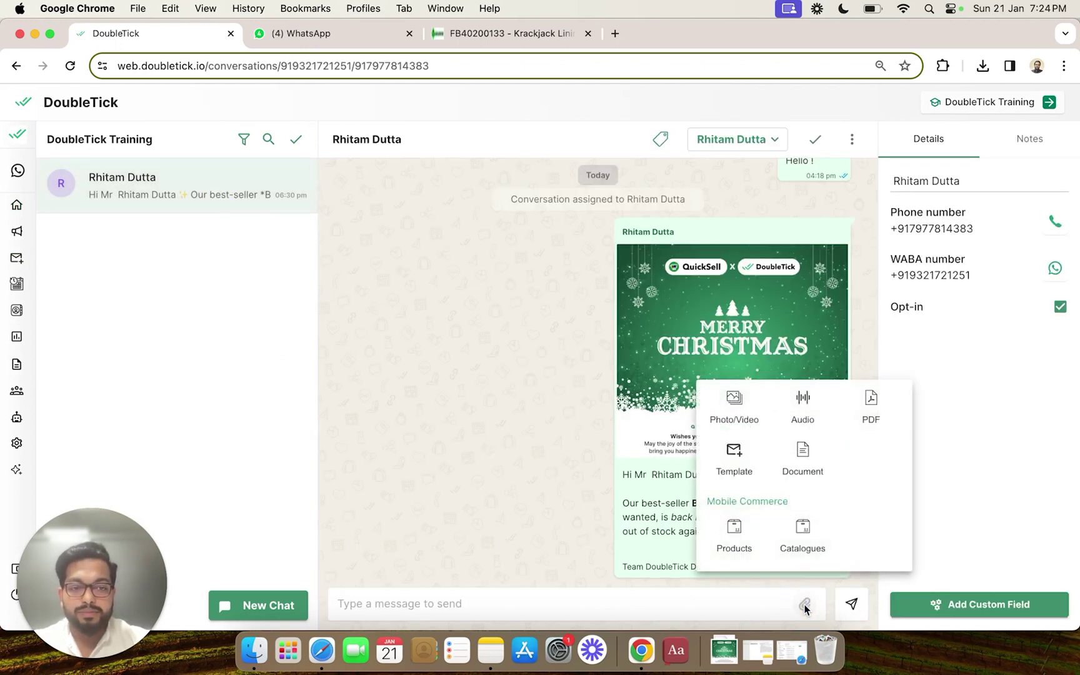
left_click(729, 477)
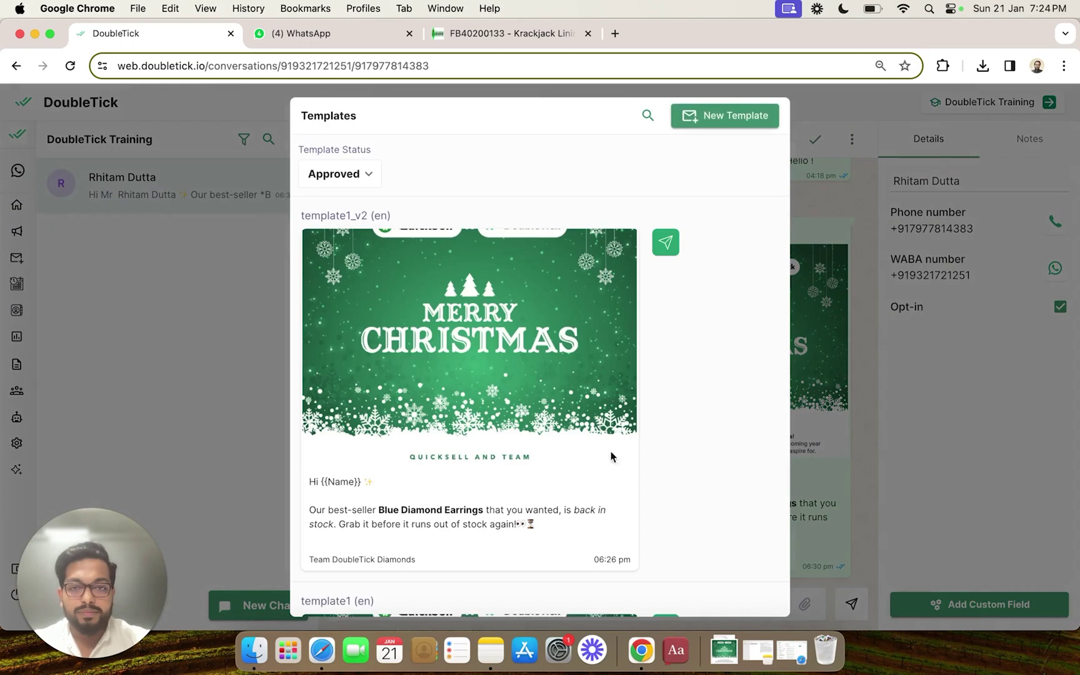
Step: Send template1_v3 now, with the Body name variable set to the contact's first name
left_click(665, 248)
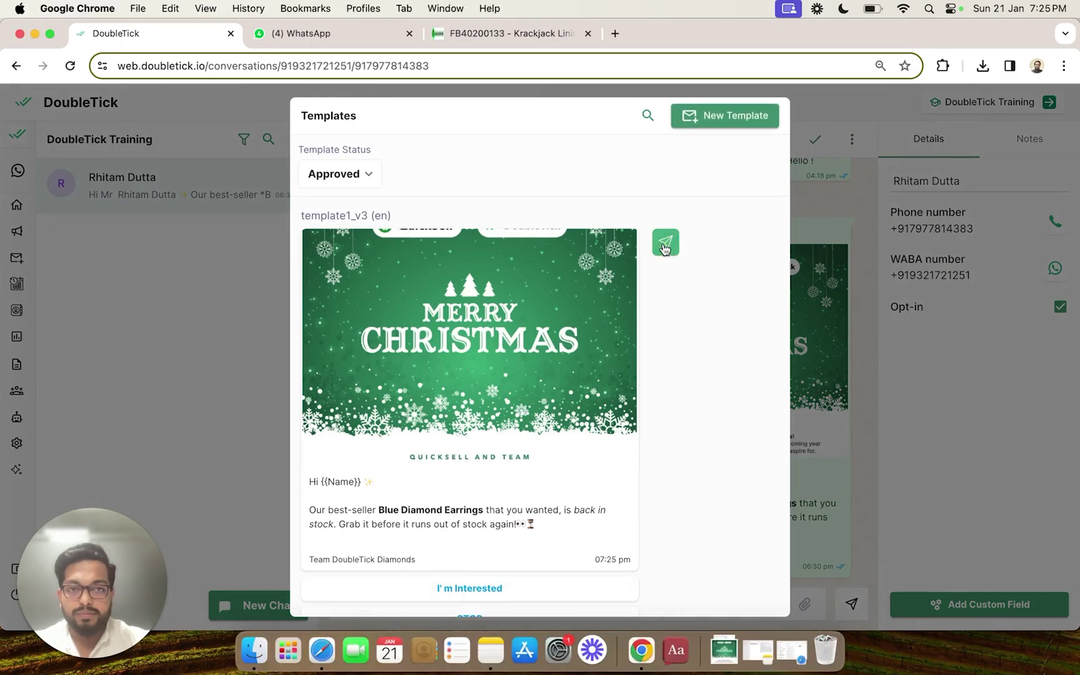
left_click(667, 248)
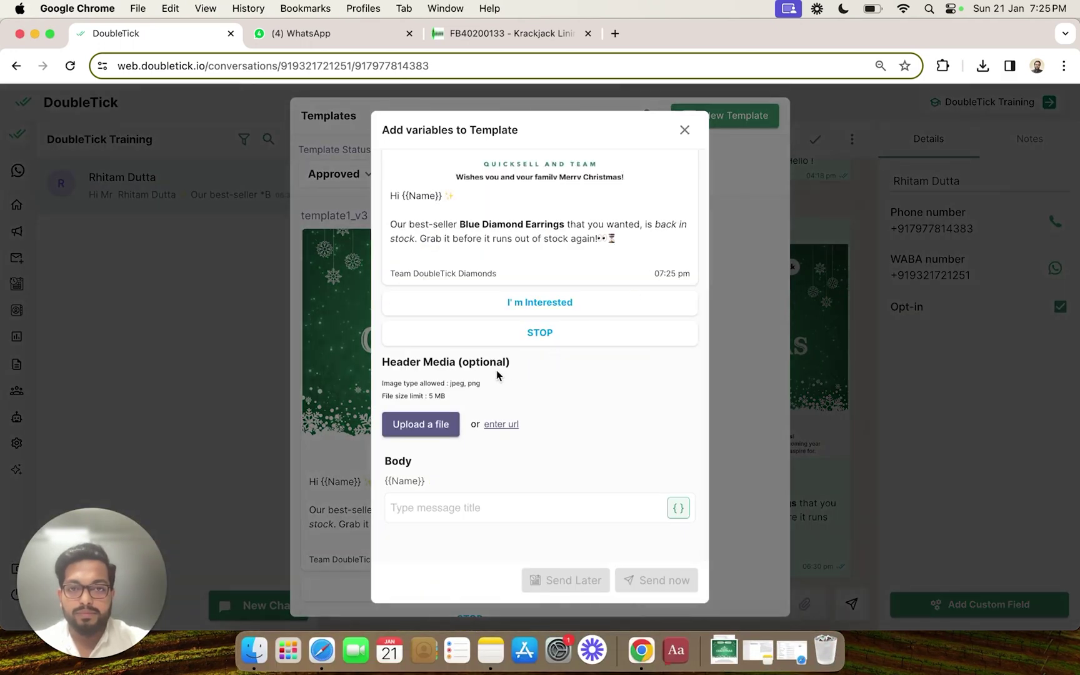
left_click(462, 506)
type("R")
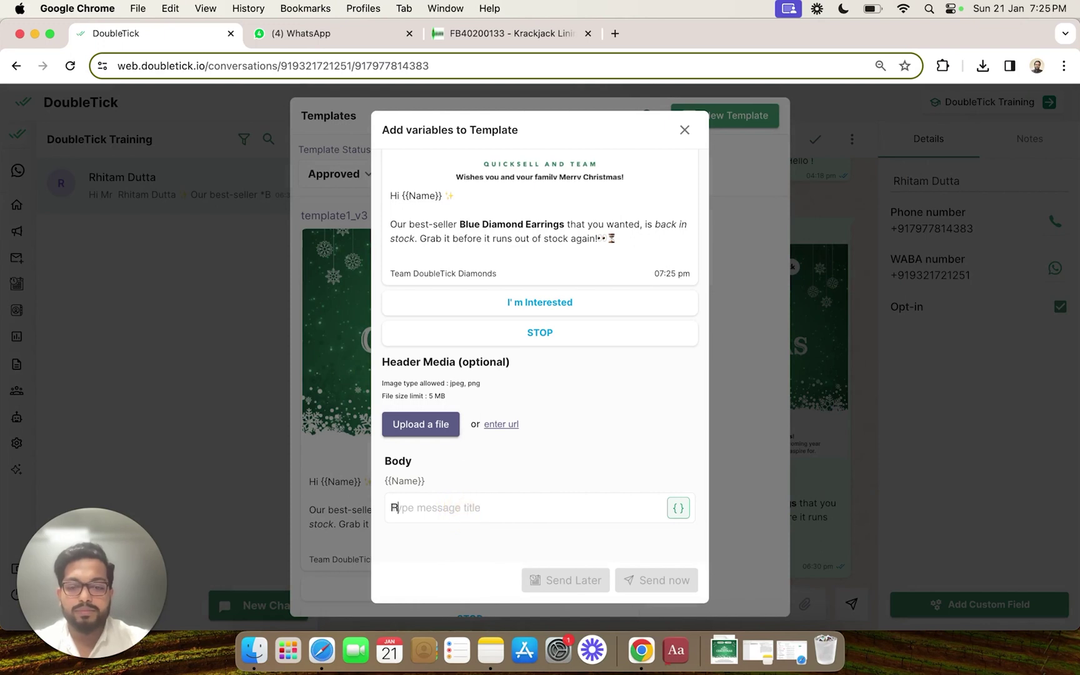
type("hitam")
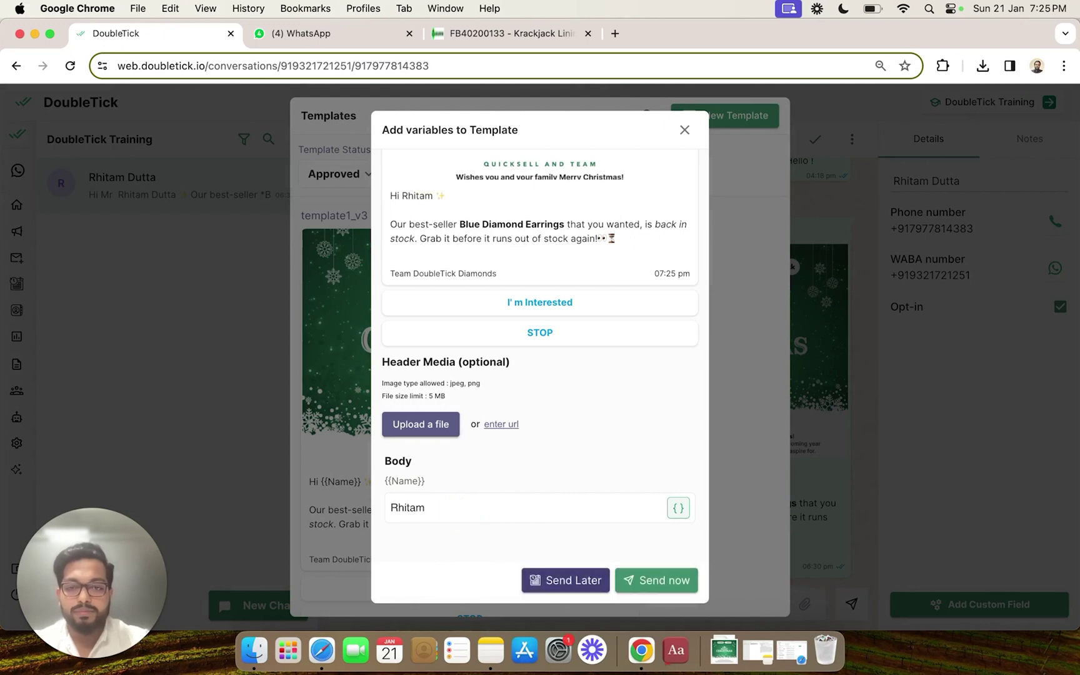
left_click(652, 582)
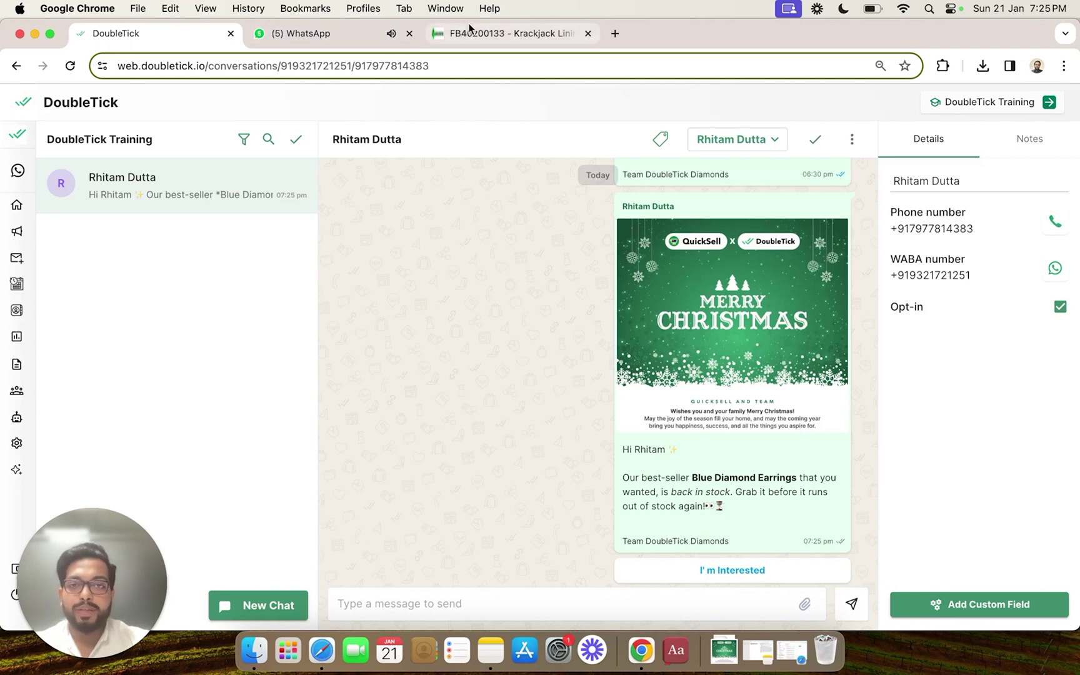
Step: In the customer's WhatsApp, tap I' m Interested under the DoubleTick Training Christmas message
left_click(344, 39)
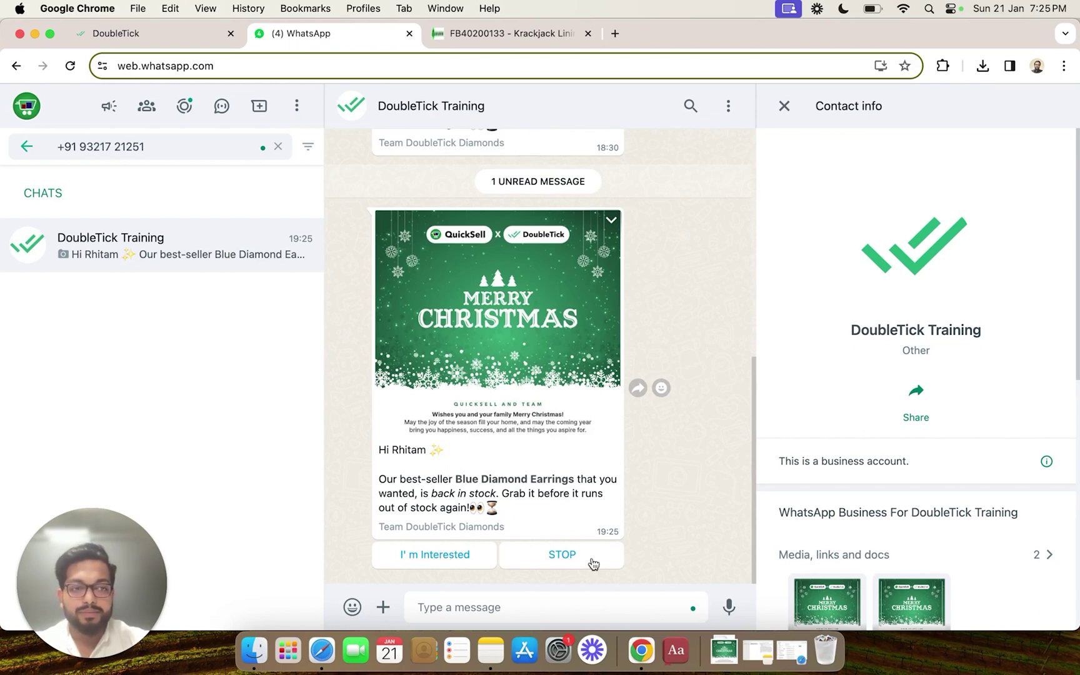
left_click(457, 555)
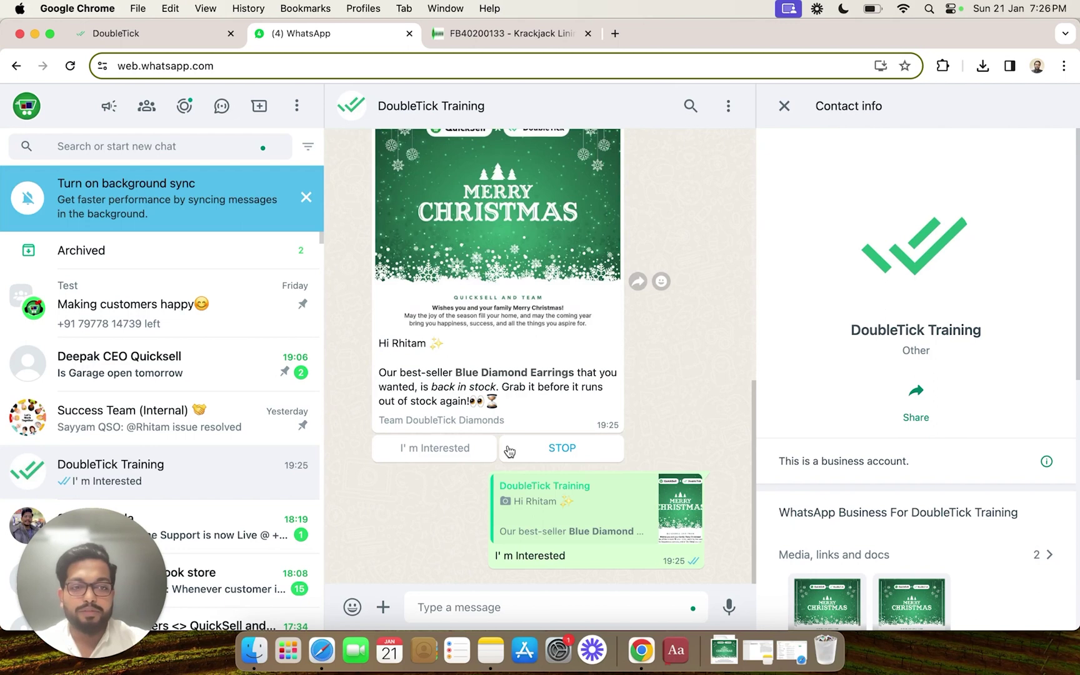
Step: Back in DoubleTick, highlight the customer's I' m Interested reply in the conversation
left_click(185, 38)
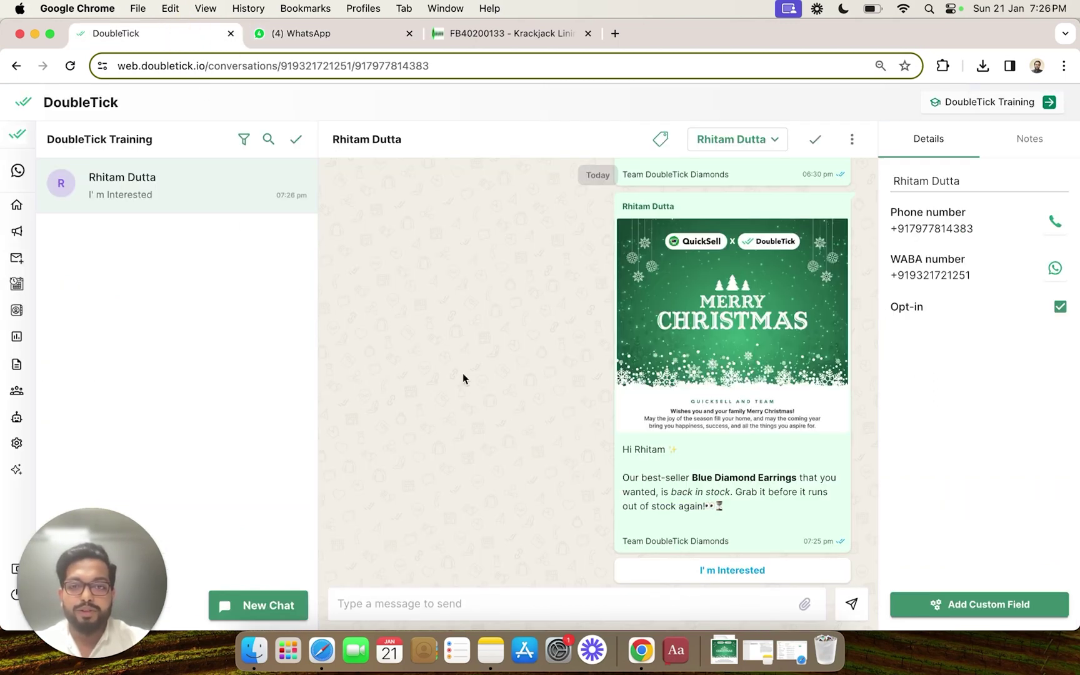
left_click(373, 555)
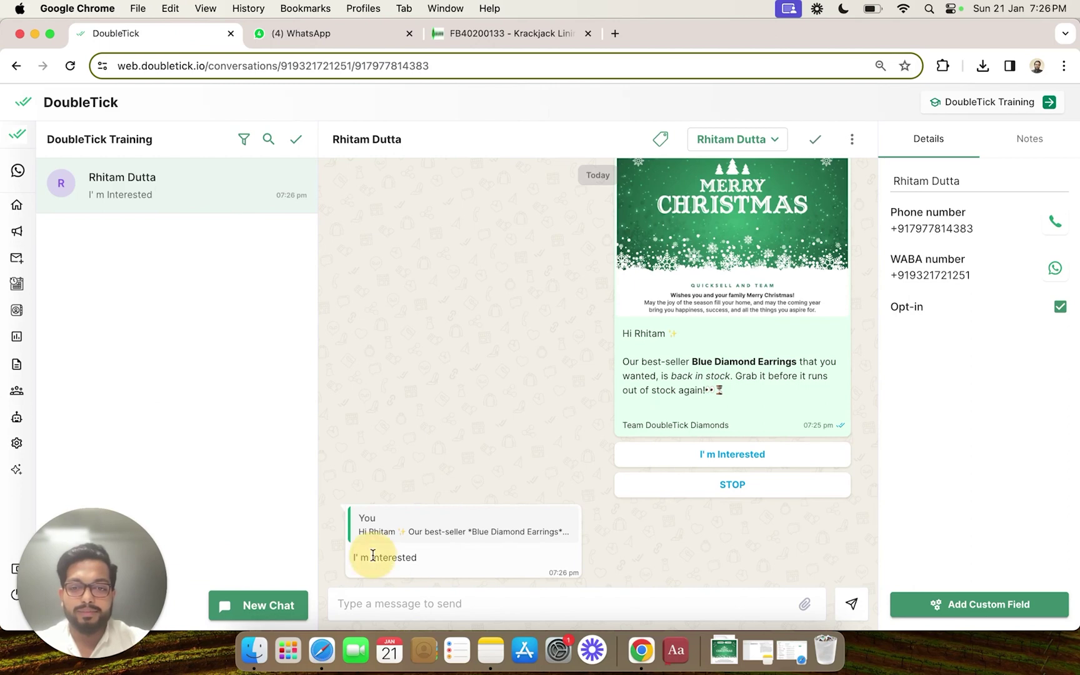
left_click_drag(374, 555, 453, 558)
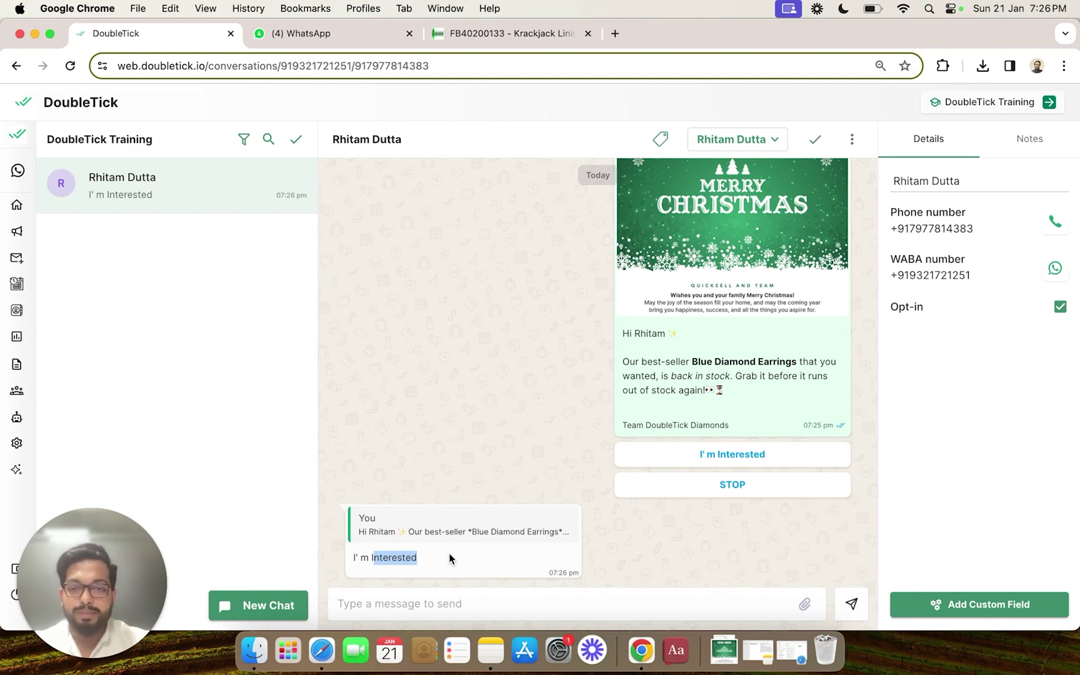
left_click_drag(353, 557, 444, 562)
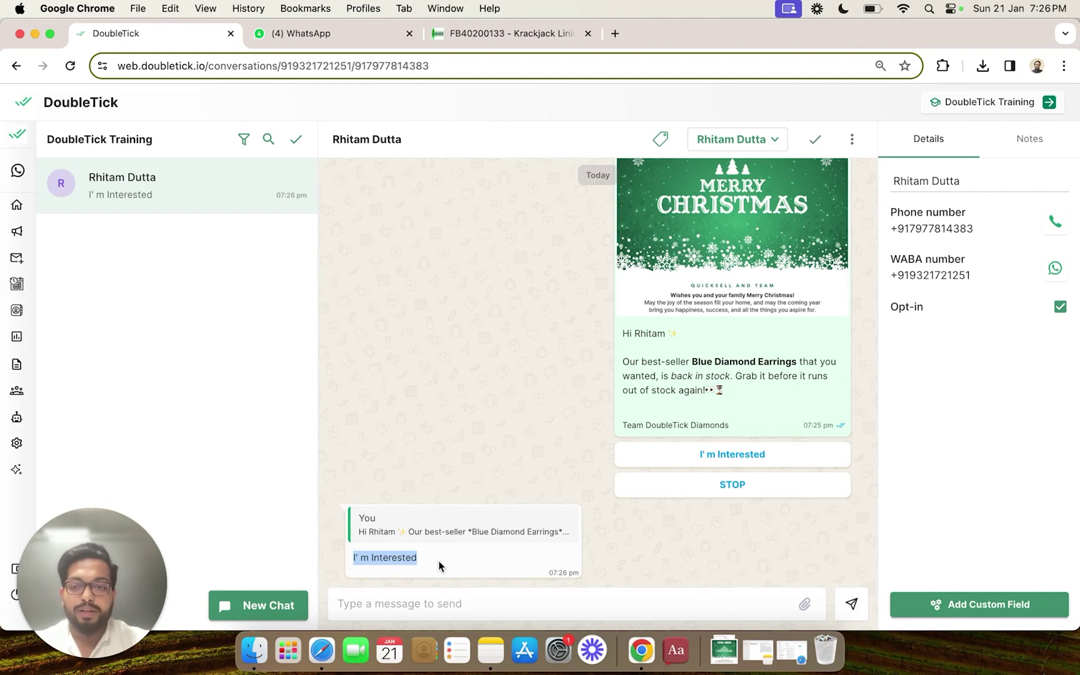